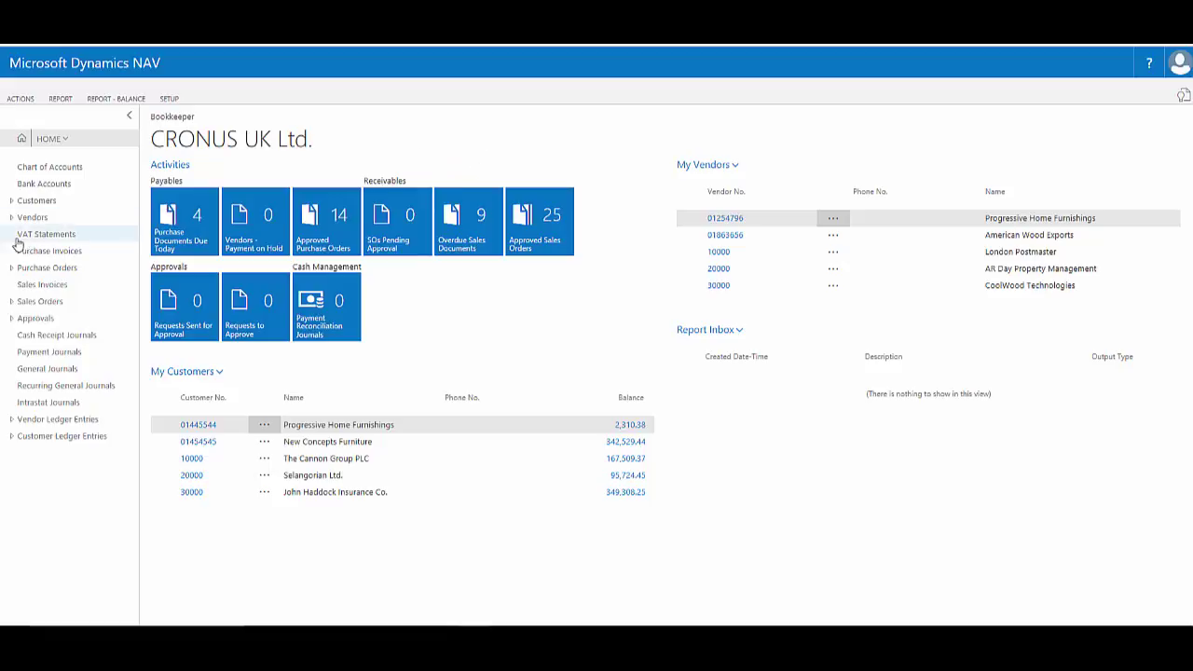
Open the web client's Sales Orders list and the Location Code column's header menu
left_click(39, 301)
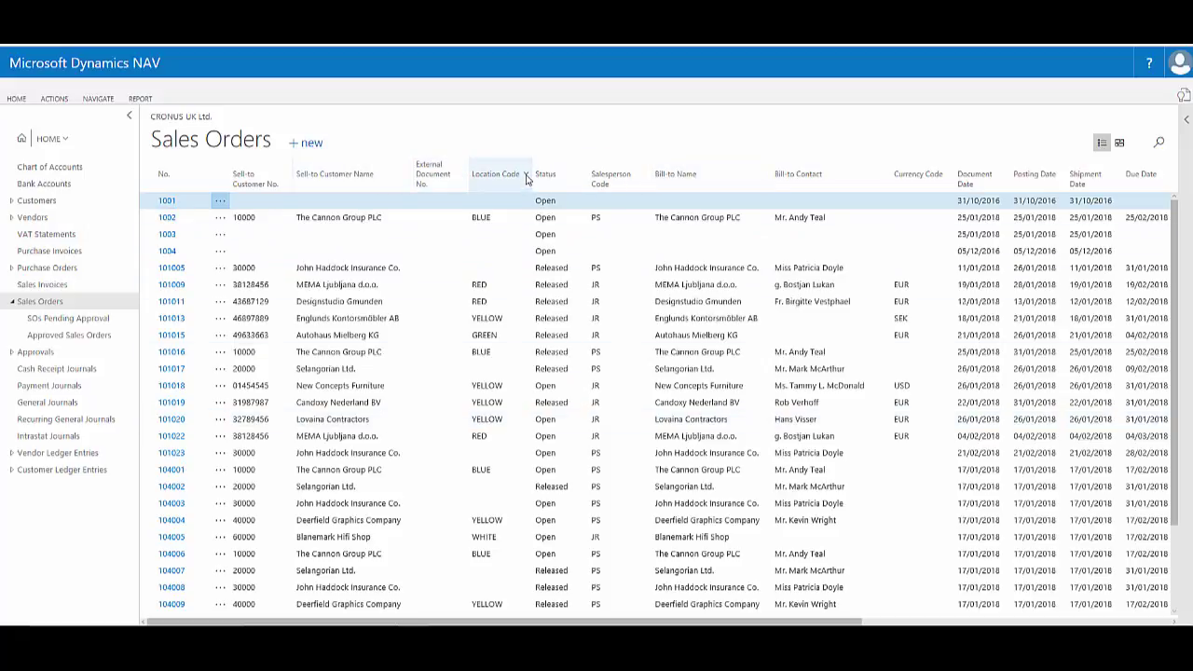
left_click(526, 177)
Open Choose Columns and scroll down to confirm Amount and Amount Including VAT are ticked
left_click(494, 324)
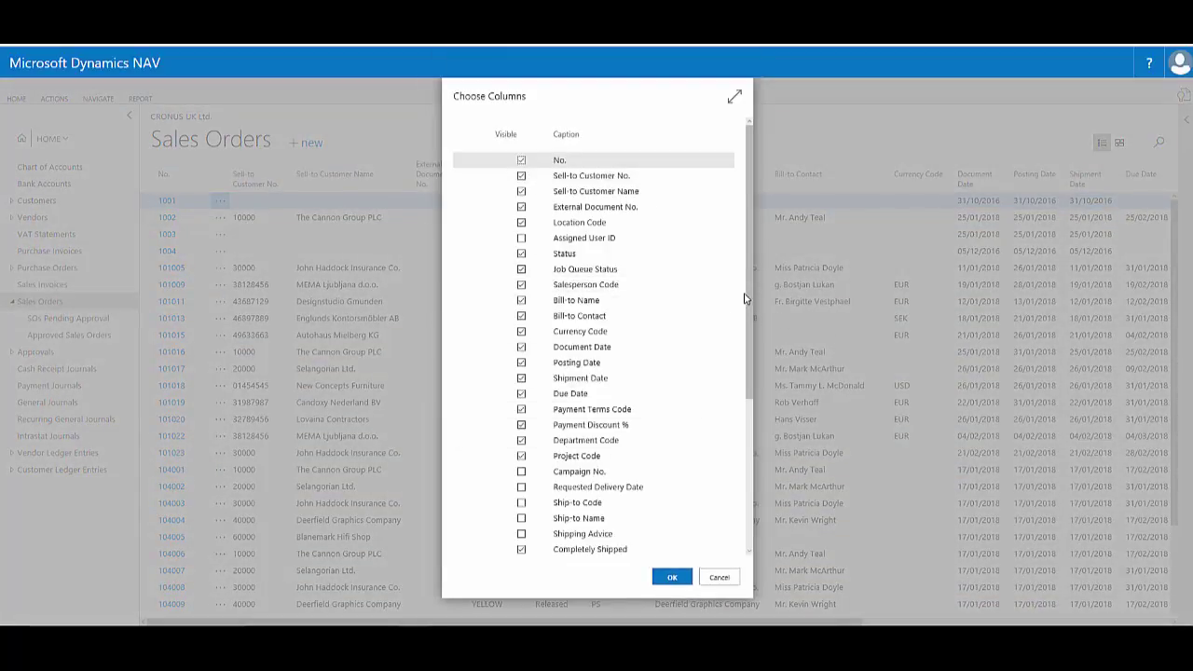
left_click_drag(745, 298, 747, 460)
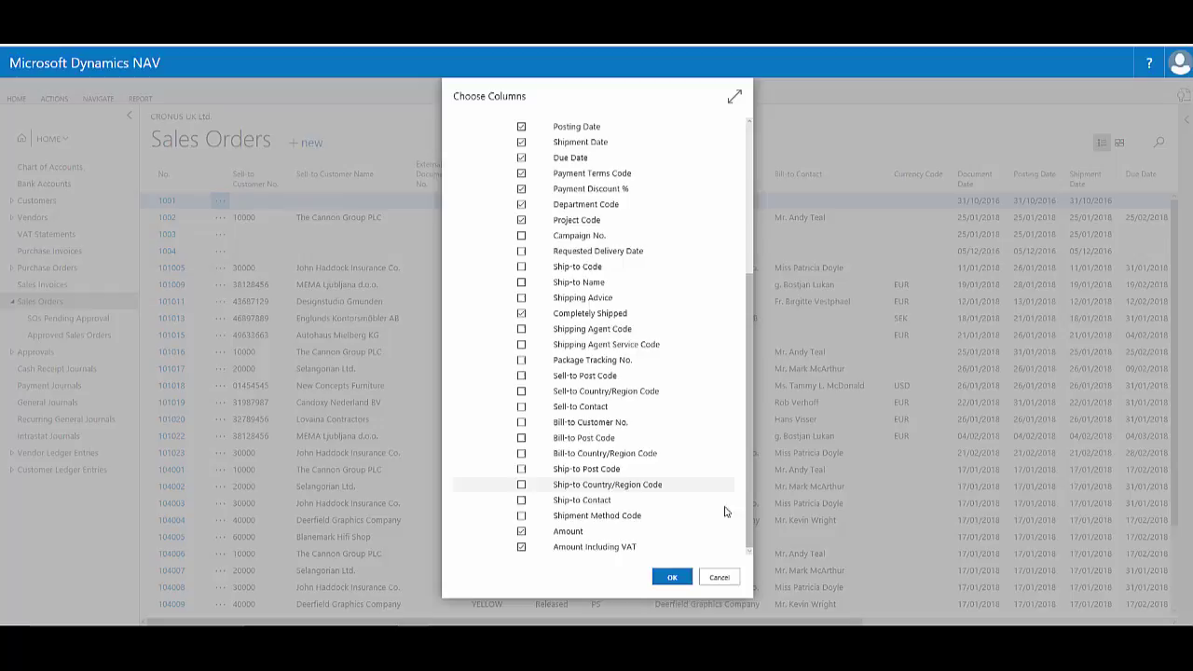
Close Choose Columns unchanged and scroll the list right to the Amount values and back
left_click(718, 578)
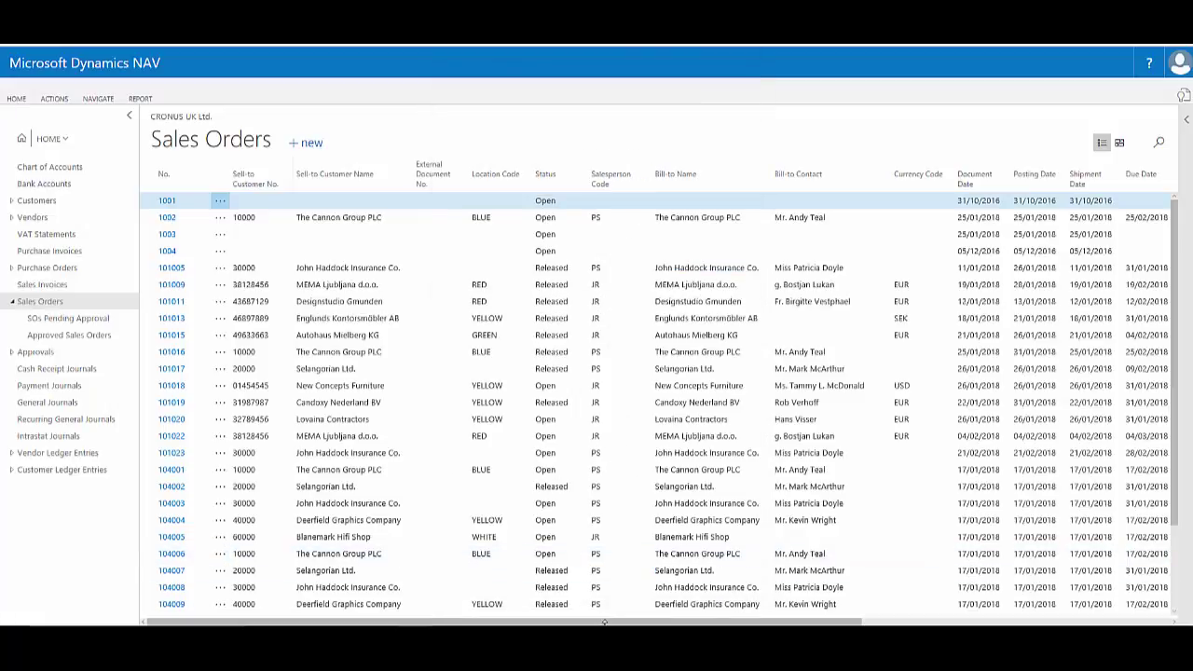
scroll(961, 606, "right", 10)
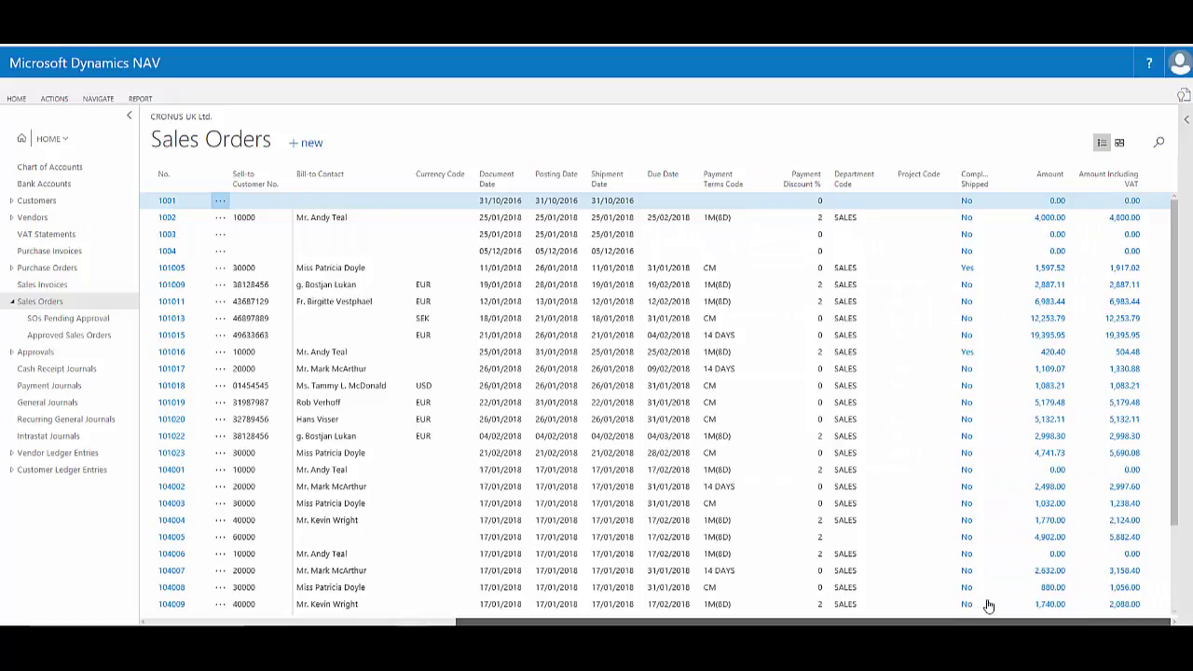
scroll(966, 604, "left", 10)
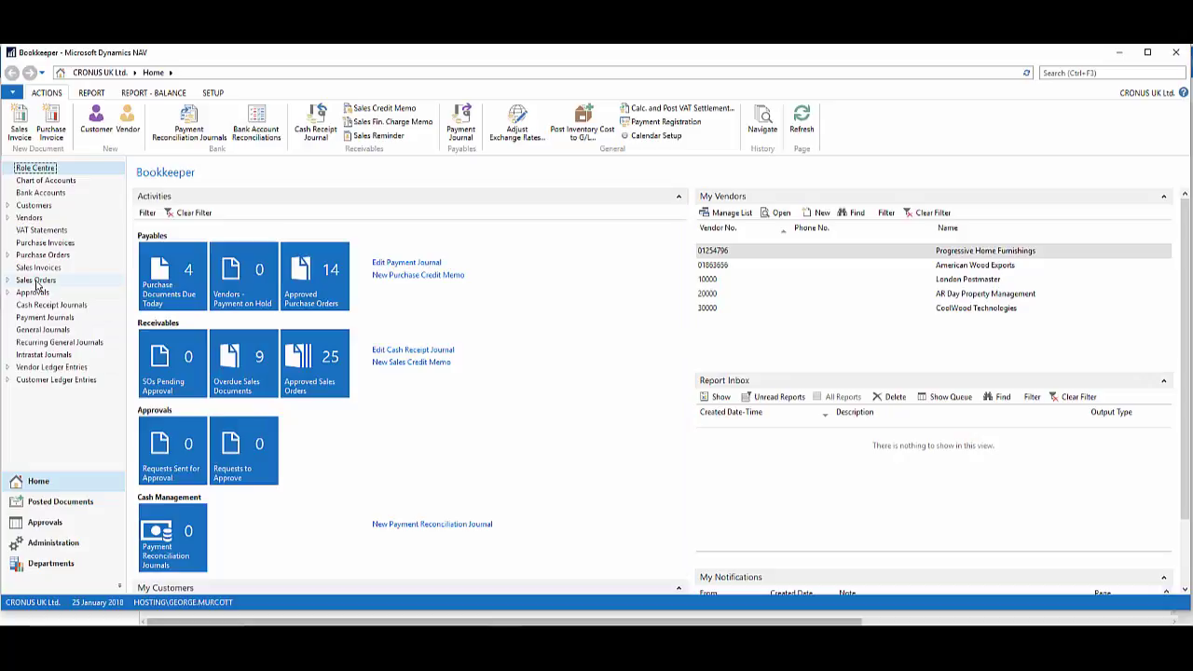
Open Sales Orders from the Windows client's left navigation pane
left_click(37, 283)
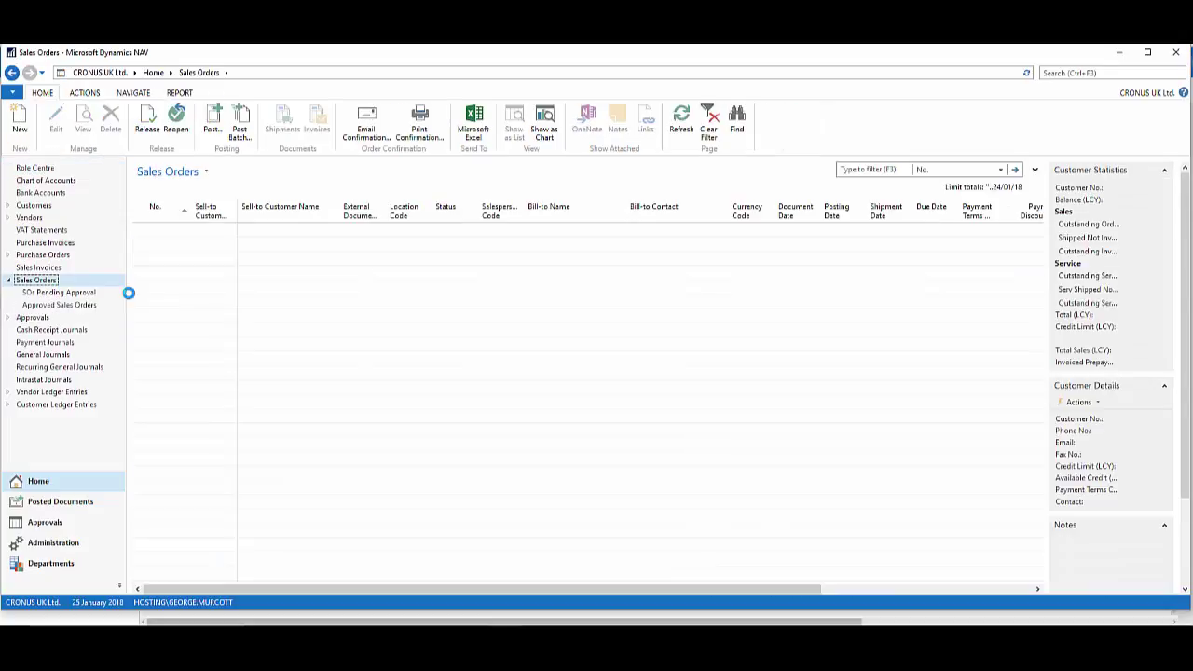
Open Choose Columns for Sales Orders and move the customisation window up and right
right_click(447, 217)
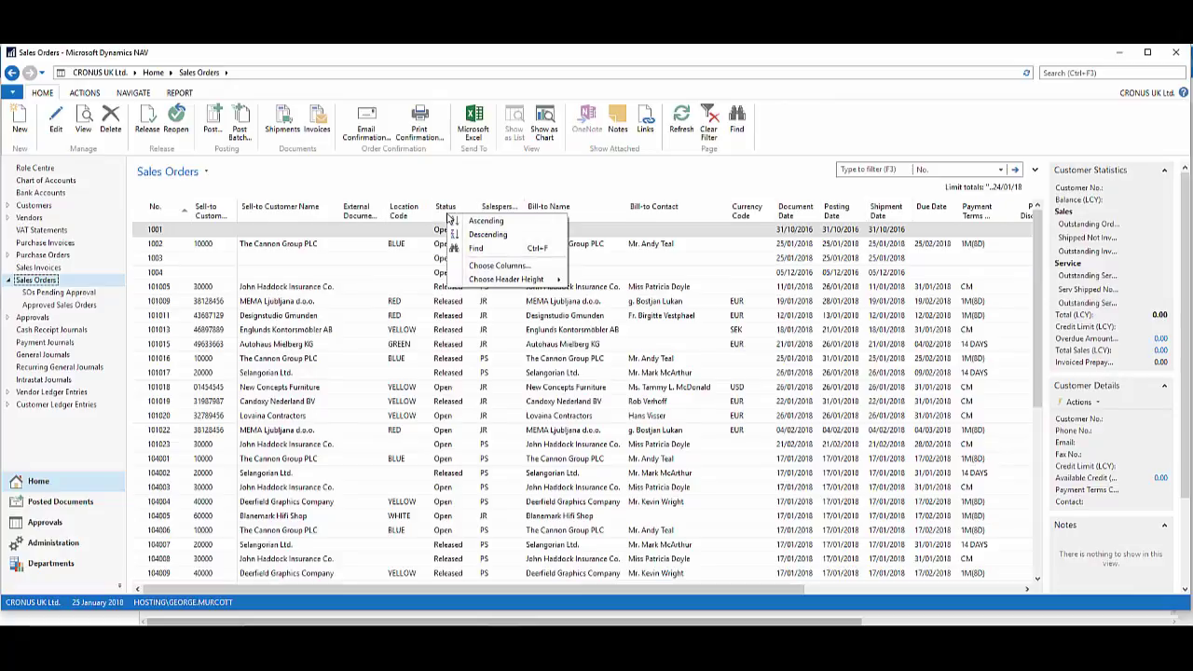
left_click(504, 266)
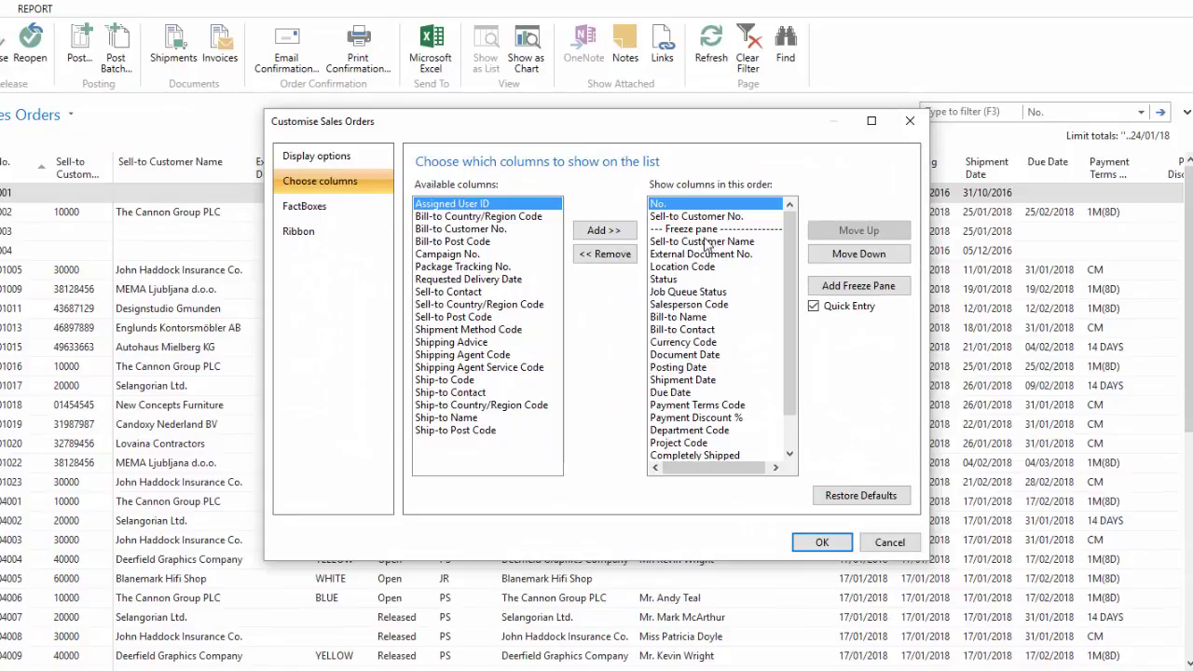
left_click_drag(663, 122, 746, 89)
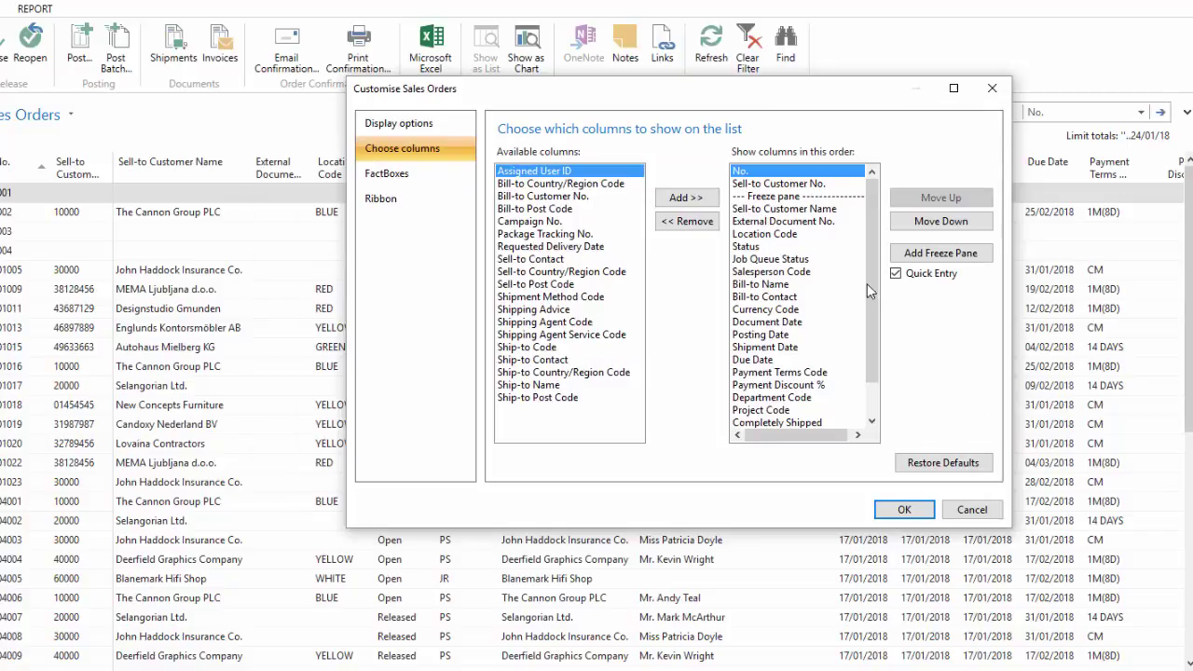
left_click_drag(867, 284, 866, 368)
Move Amount up the shown columns, above Status and External Document No
left_click(756, 399)
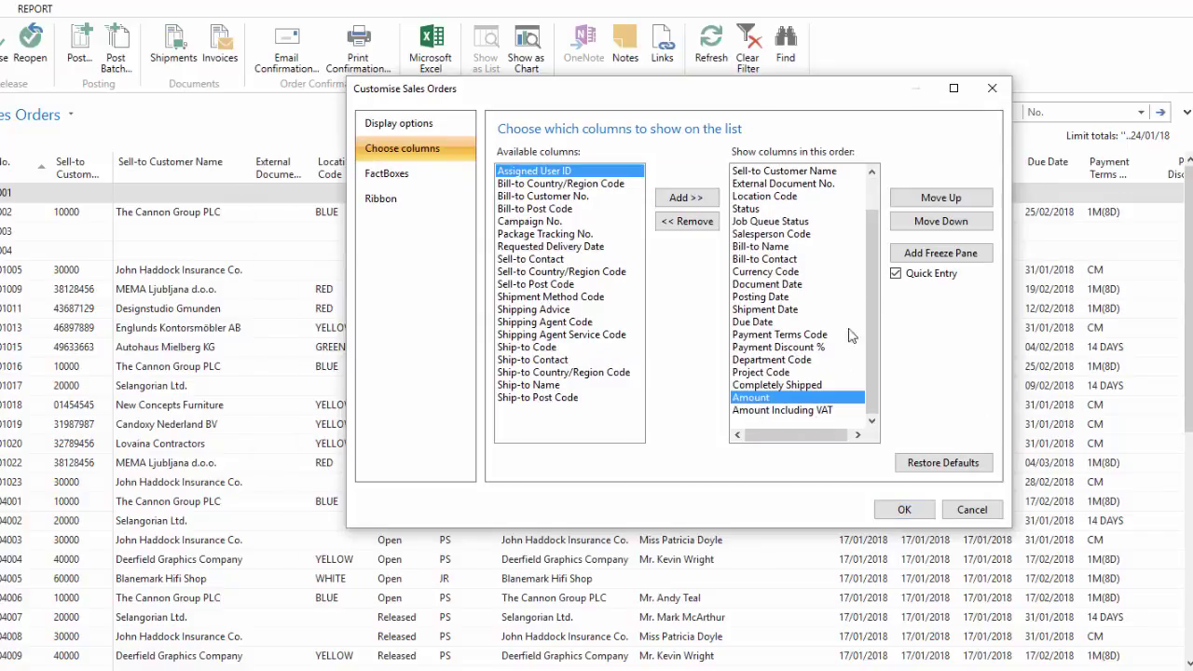
left_click(927, 200)
left_click(927, 201)
left_click(927, 201)
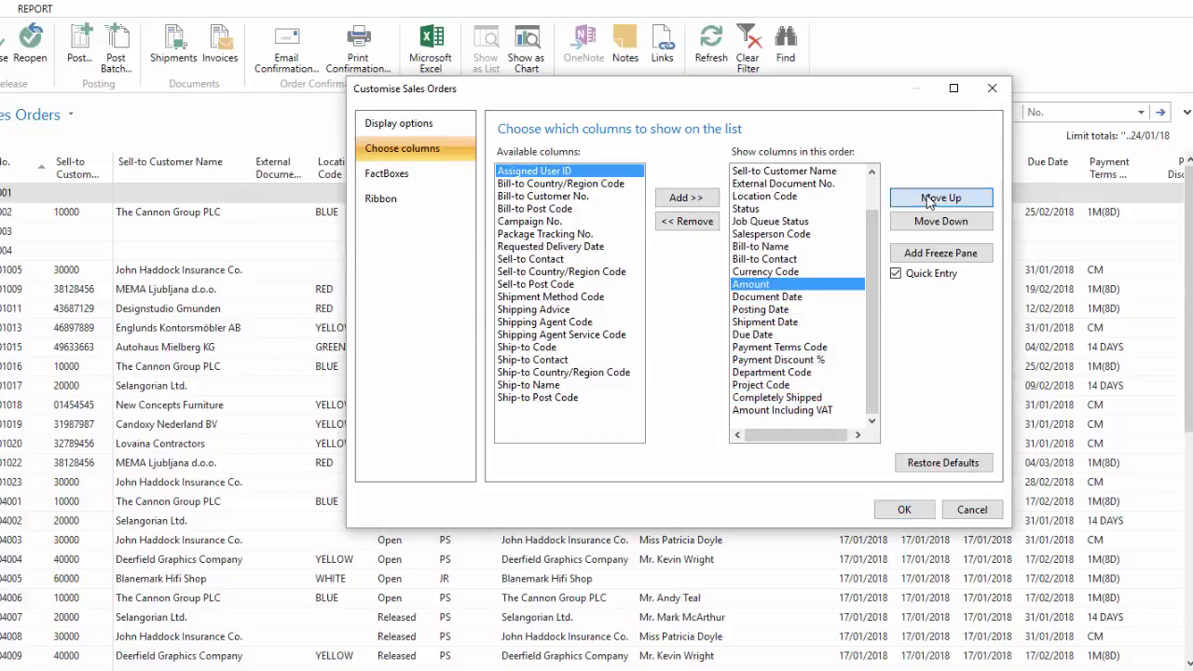
left_click(928, 200)
left_click(927, 200)
left_click(927, 201)
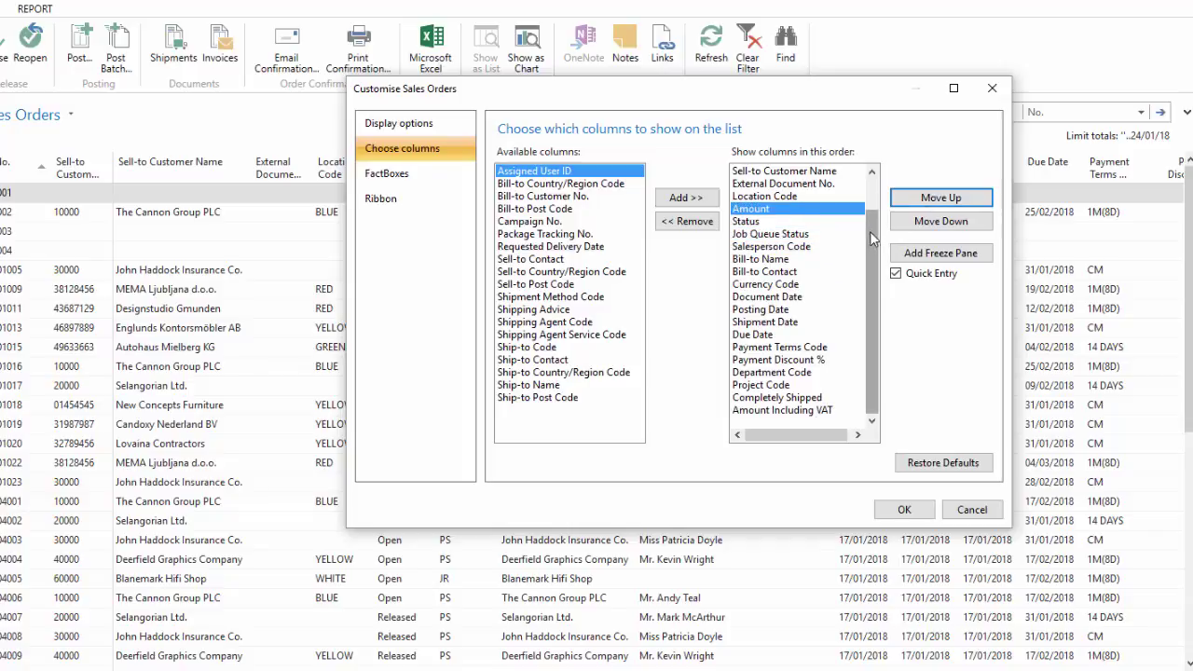
scroll(872, 298, "up", 1)
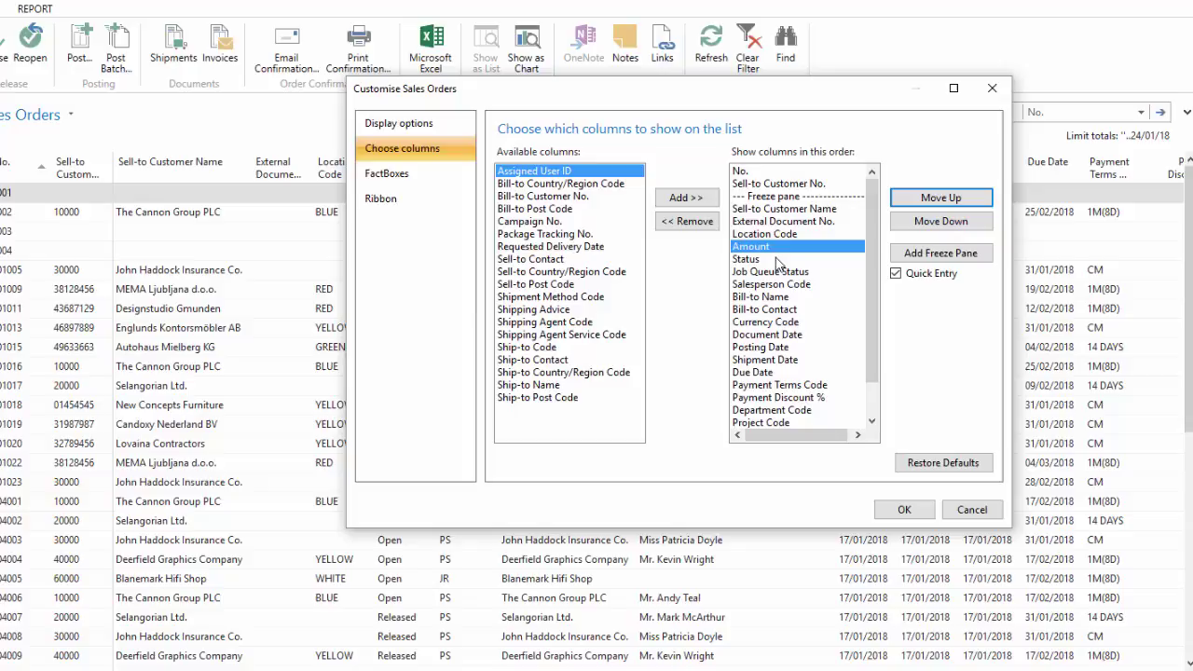
left_click(918, 198)
left_click(918, 198)
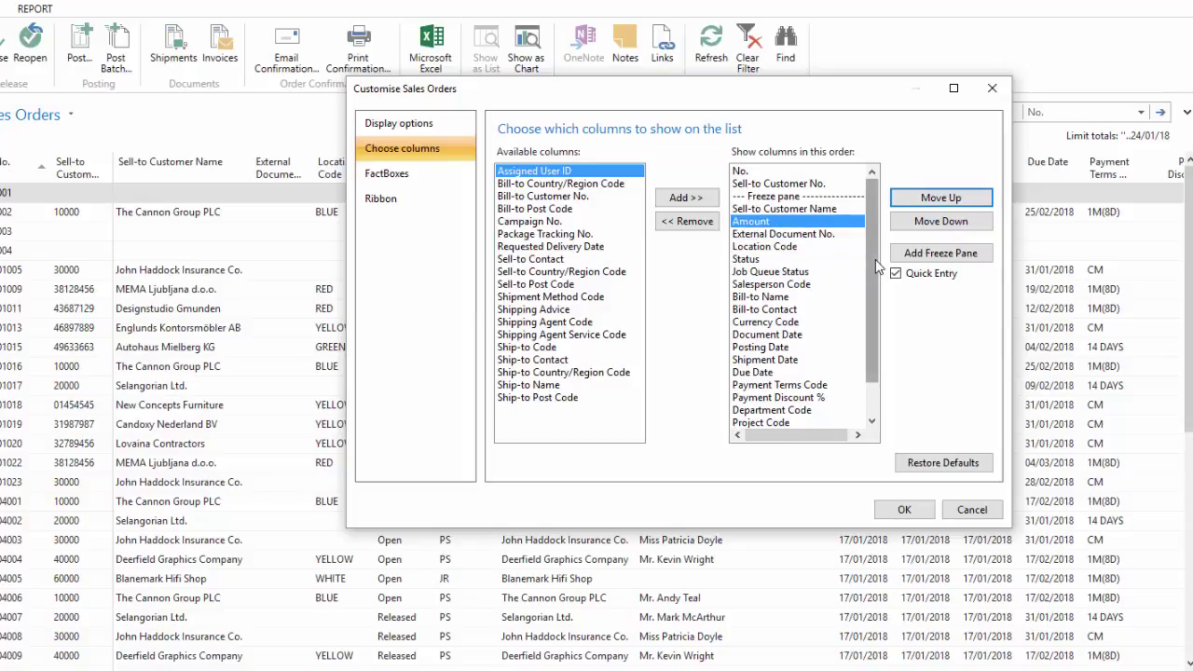
scroll(876, 249, "down", 1)
Move Salesperson Code three places up before the freeze pane, then reselect Amount
left_click(776, 272)
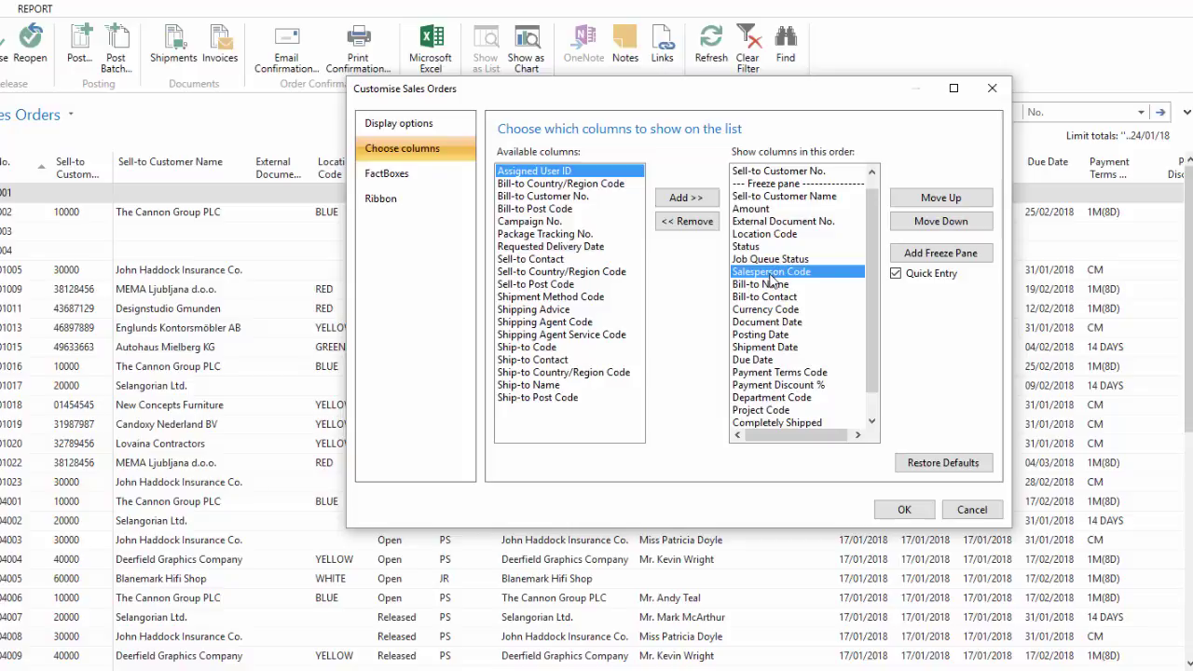
left_click(919, 199)
left_click(919, 199)
left_click(919, 199)
left_click(919, 198)
left_click(919, 198)
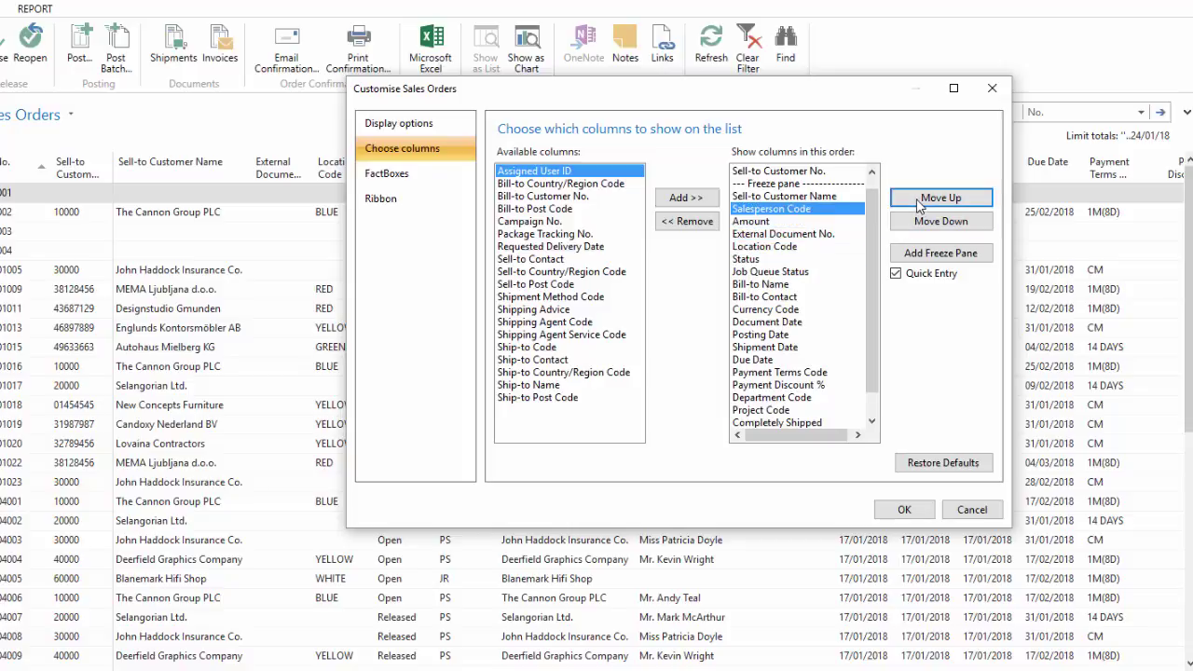
left_click(919, 198)
left_click(919, 199)
scroll(779, 209, "up", 1)
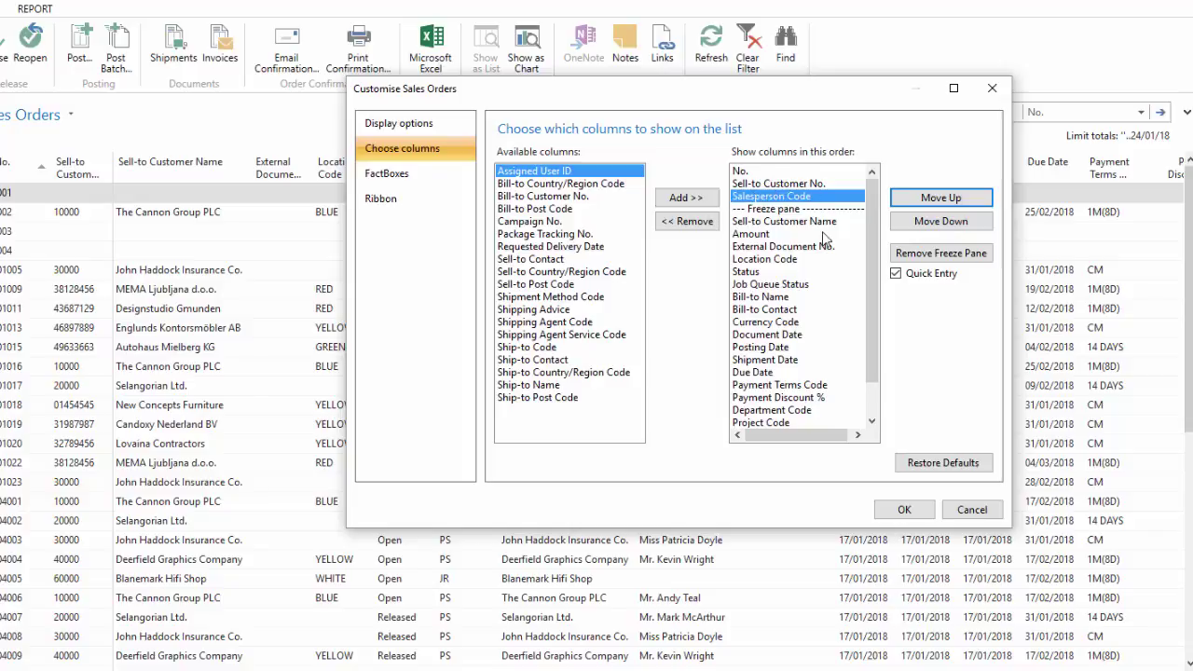
left_click(751, 235)
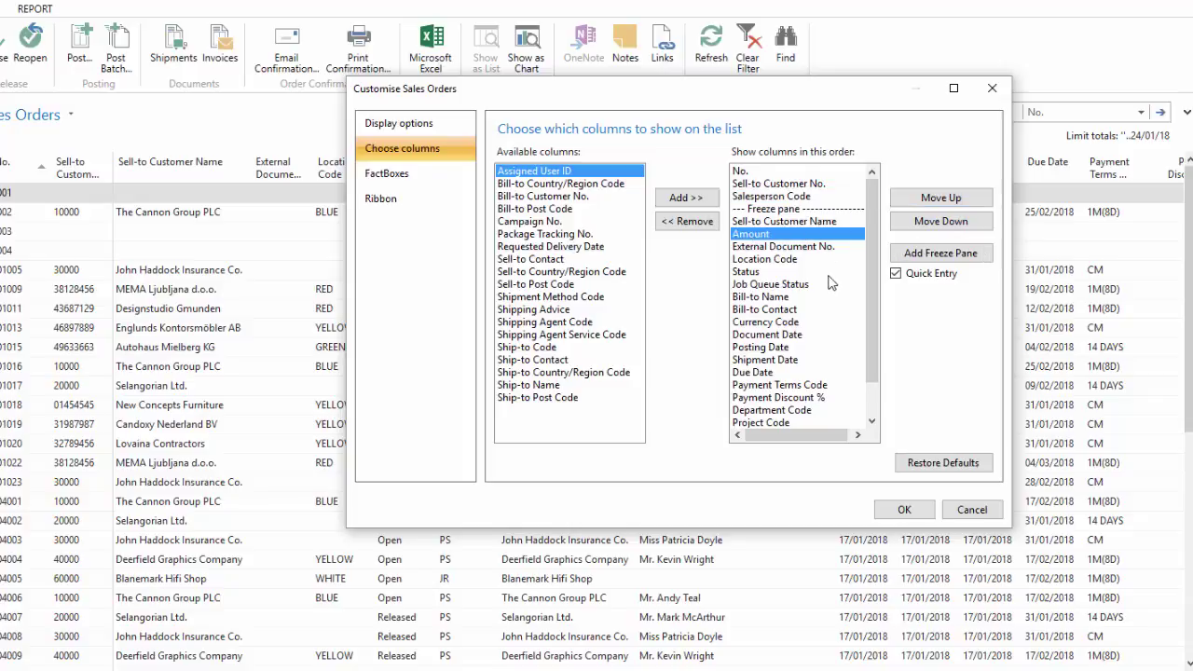
Apply the new column order and scroll to check frozen Salesperson Code and Amount's position
left_click(903, 510)
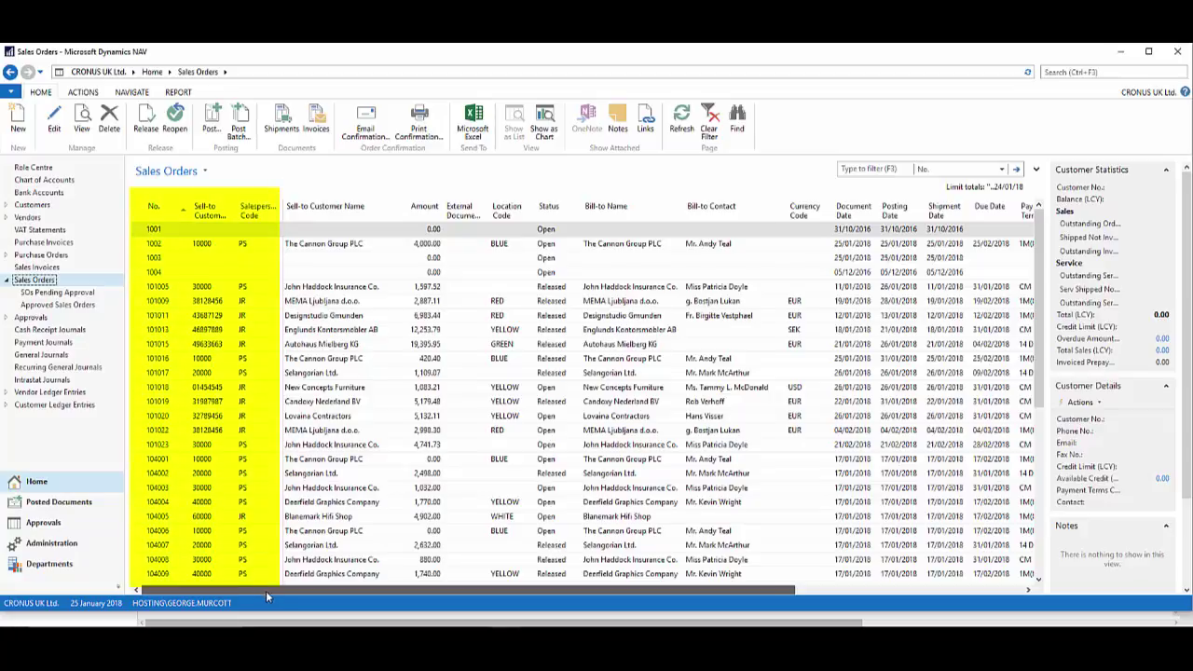
left_click_drag(265, 591, 240, 592)
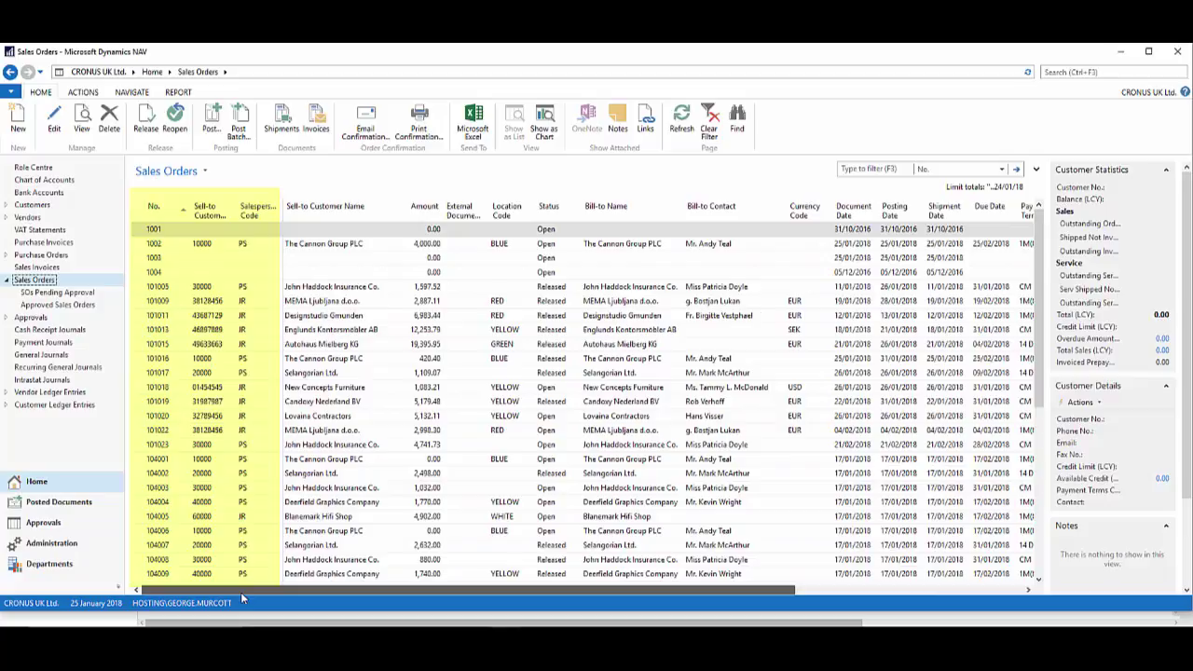
left_click(428, 228)
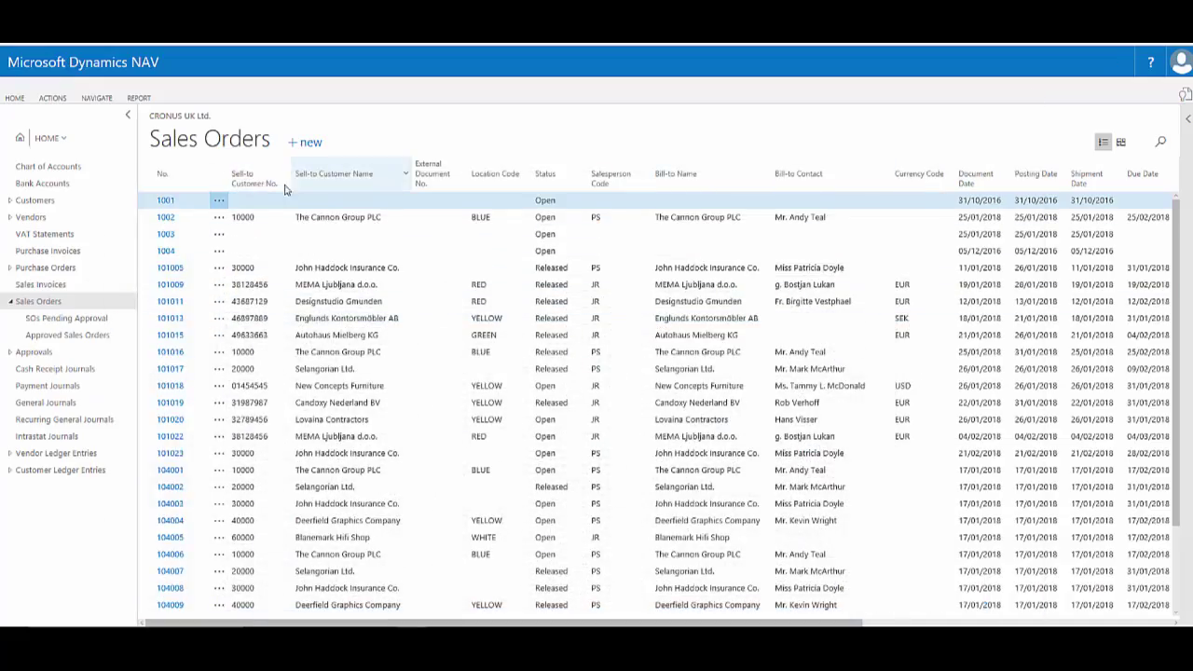
Sign out of the web client from the account menu at top right
left_click_drag(492, 622, 507, 623)
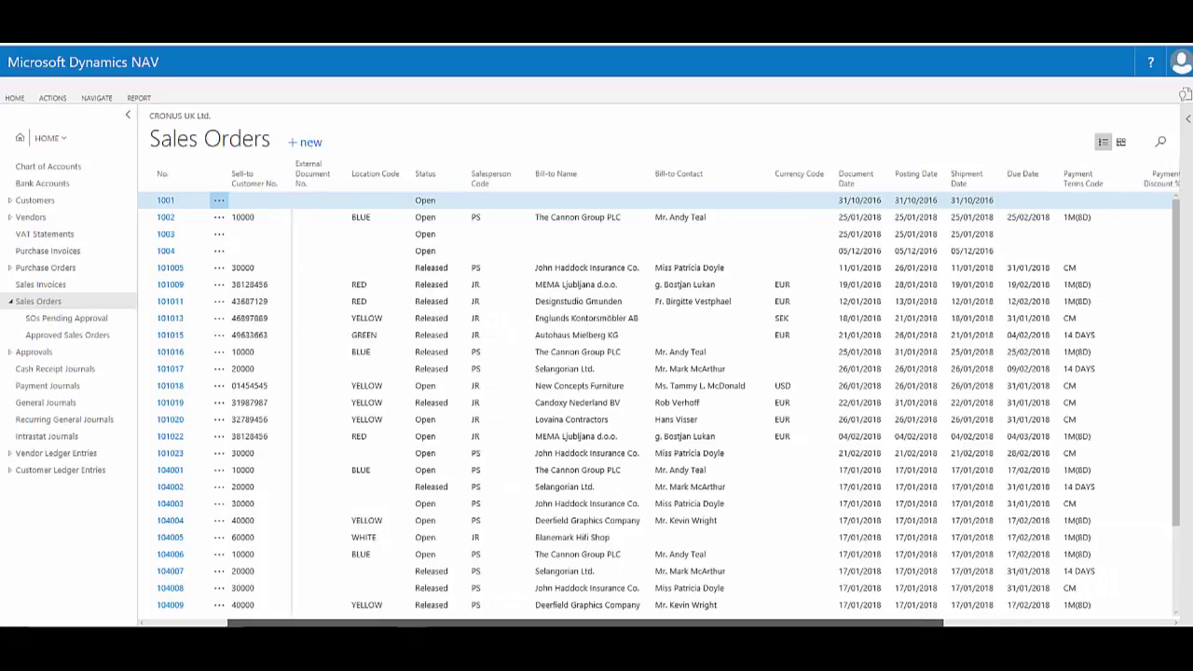
left_click(1180, 62)
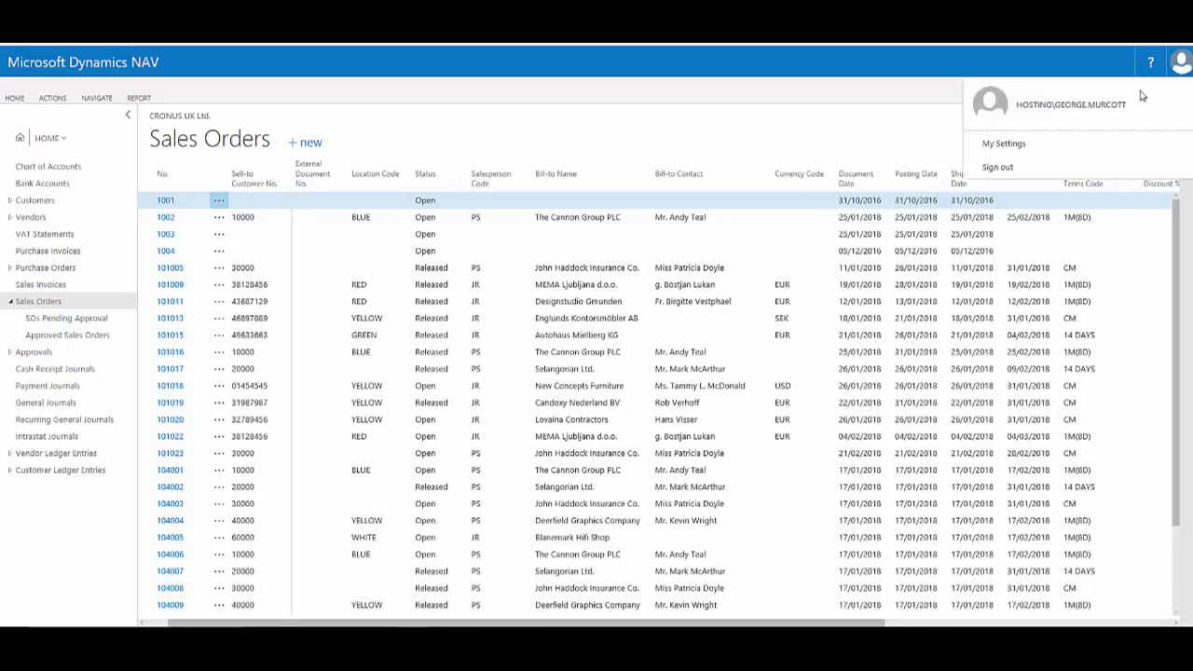
left_click(994, 171)
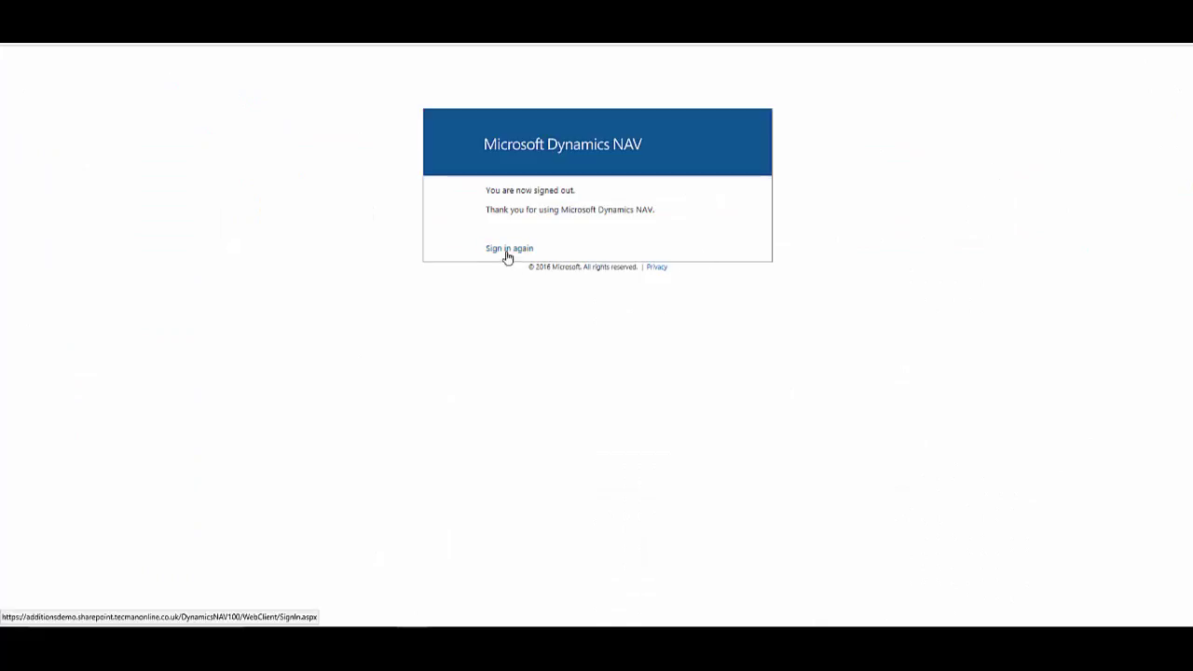
Sign back in, reopen Sales Orders and bring up the Amount column's menu
left_click(506, 254)
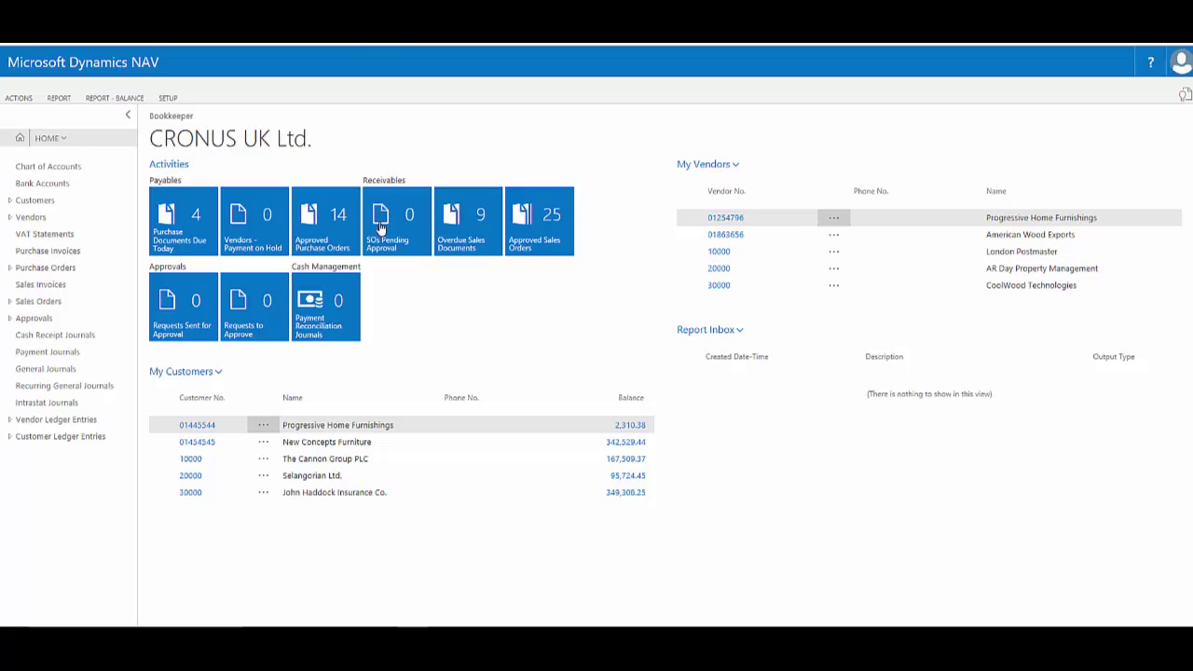
left_click(35, 302)
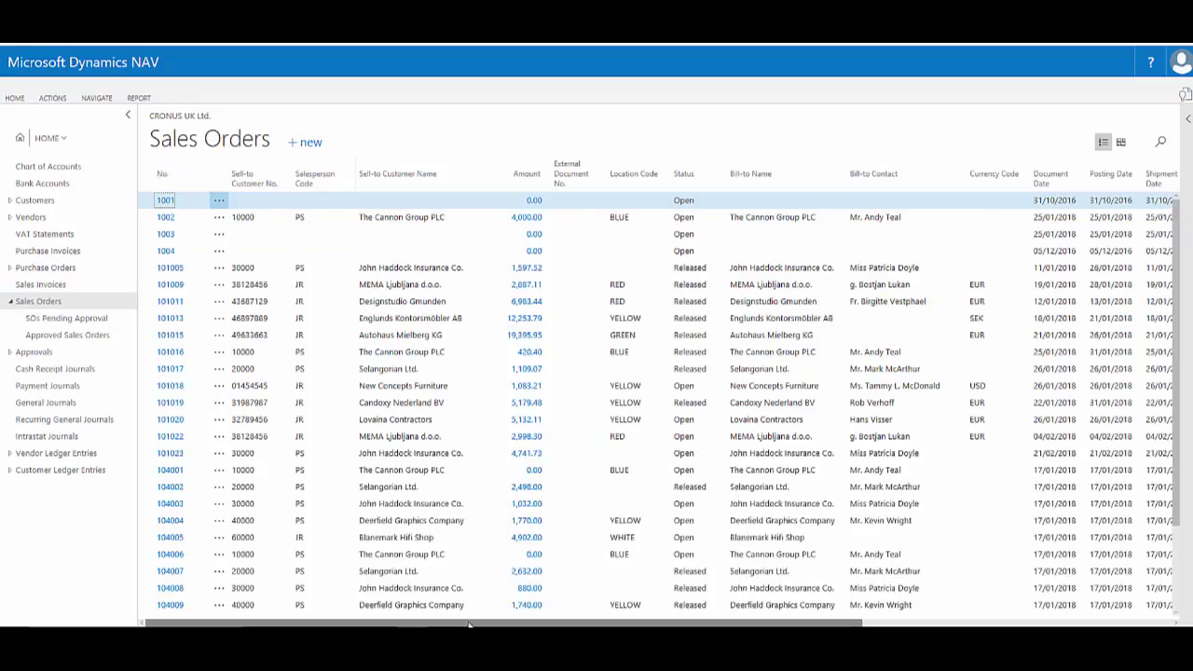
left_click_drag(477, 624, 373, 592)
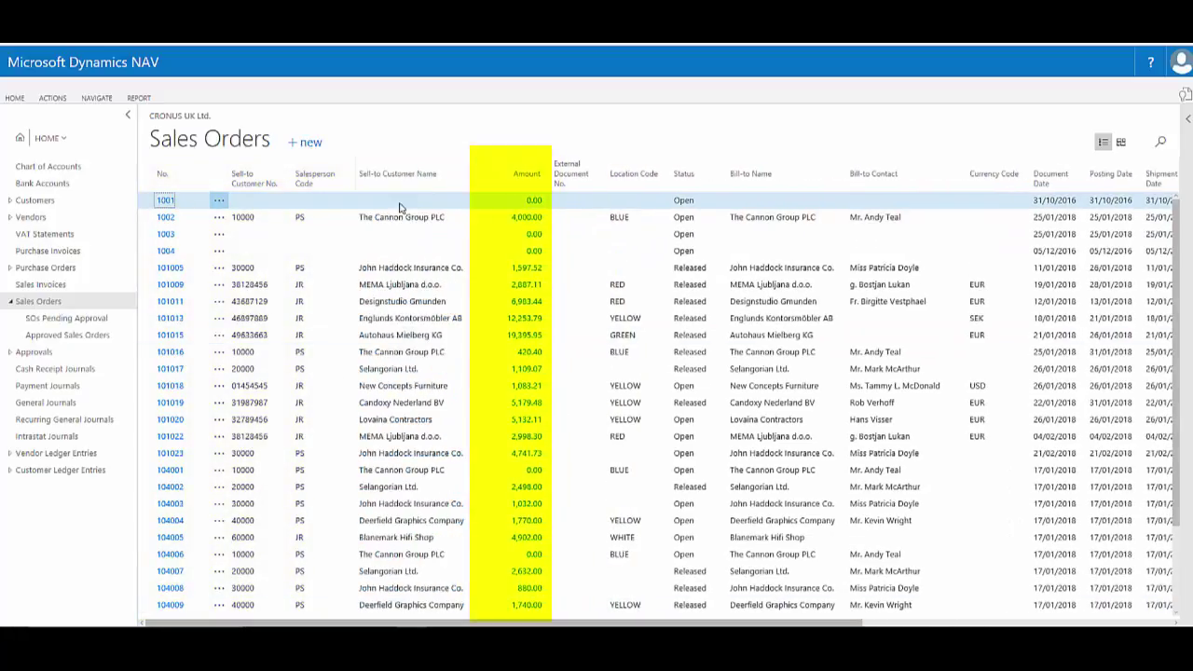
left_click(545, 176)
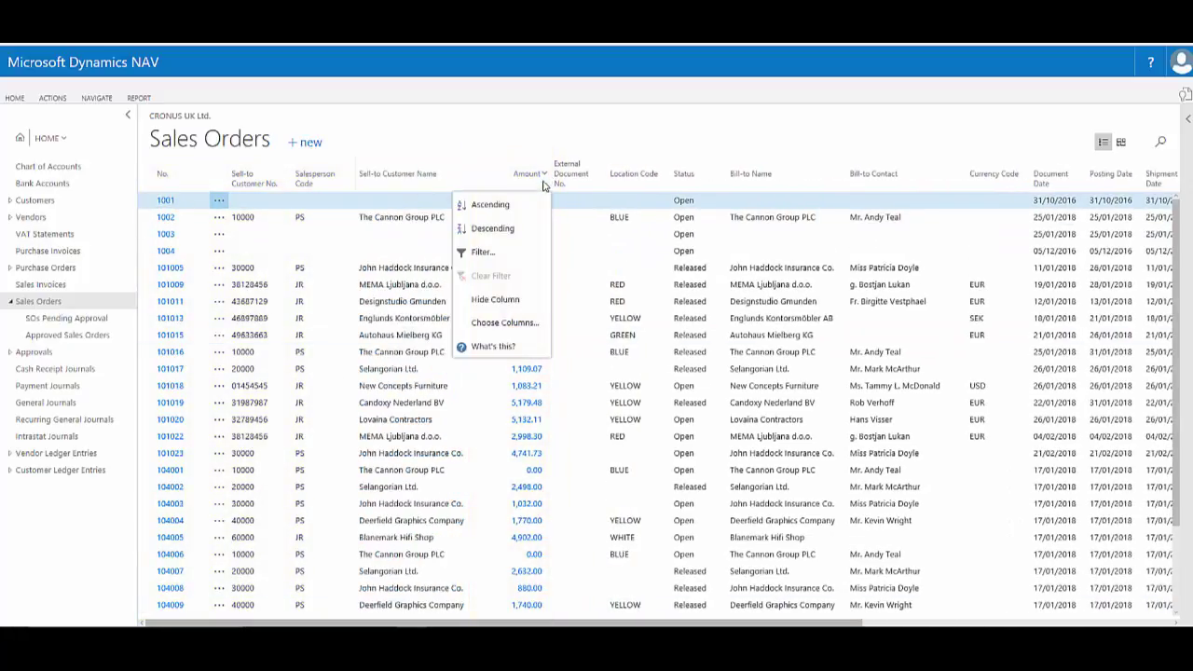
Filter the web Sales Orders to Amount >3000 and sort them ascending by Amount
left_click(485, 252)
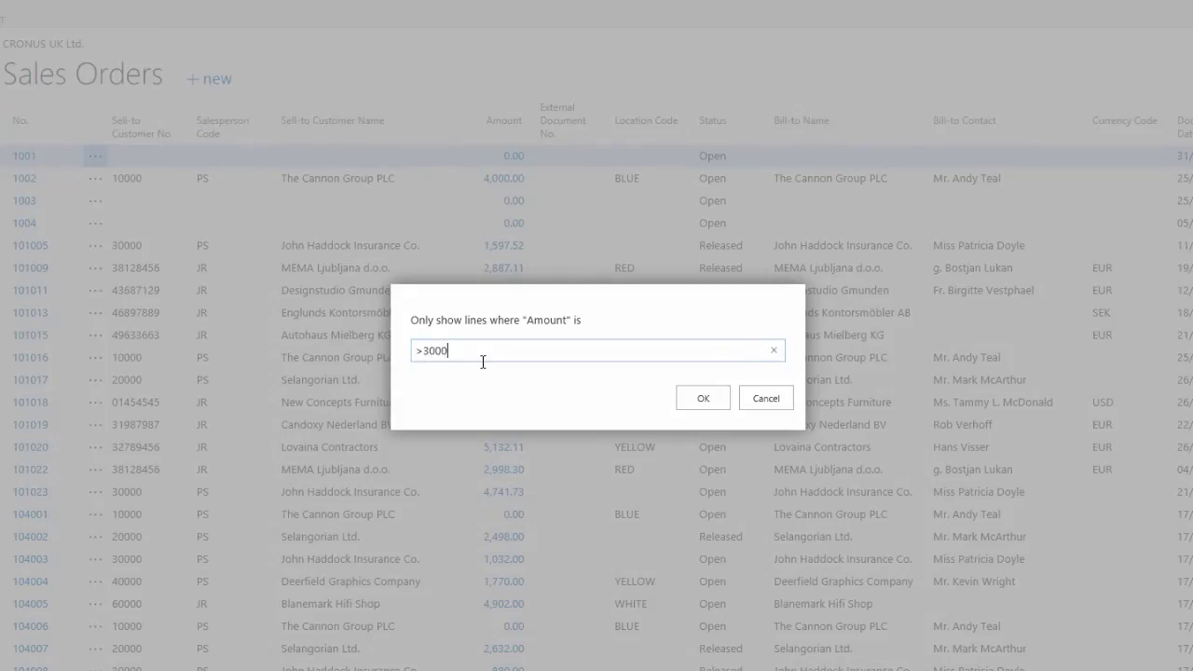
key("ctrl+a")
key("Return")
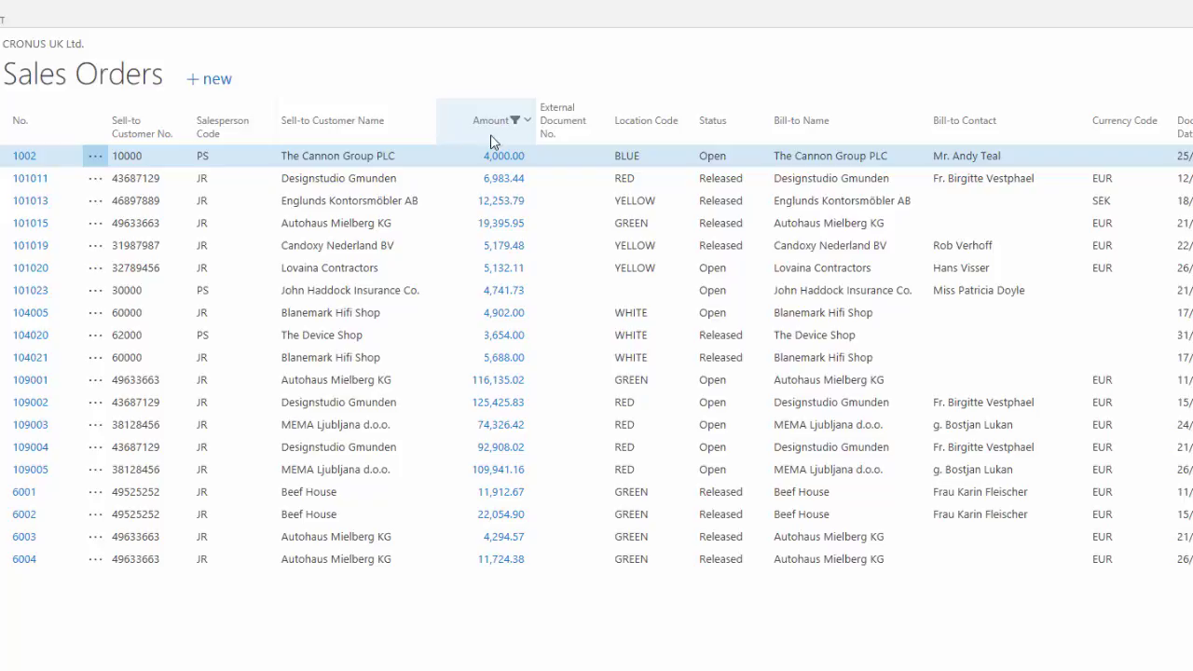
left_click(494, 125)
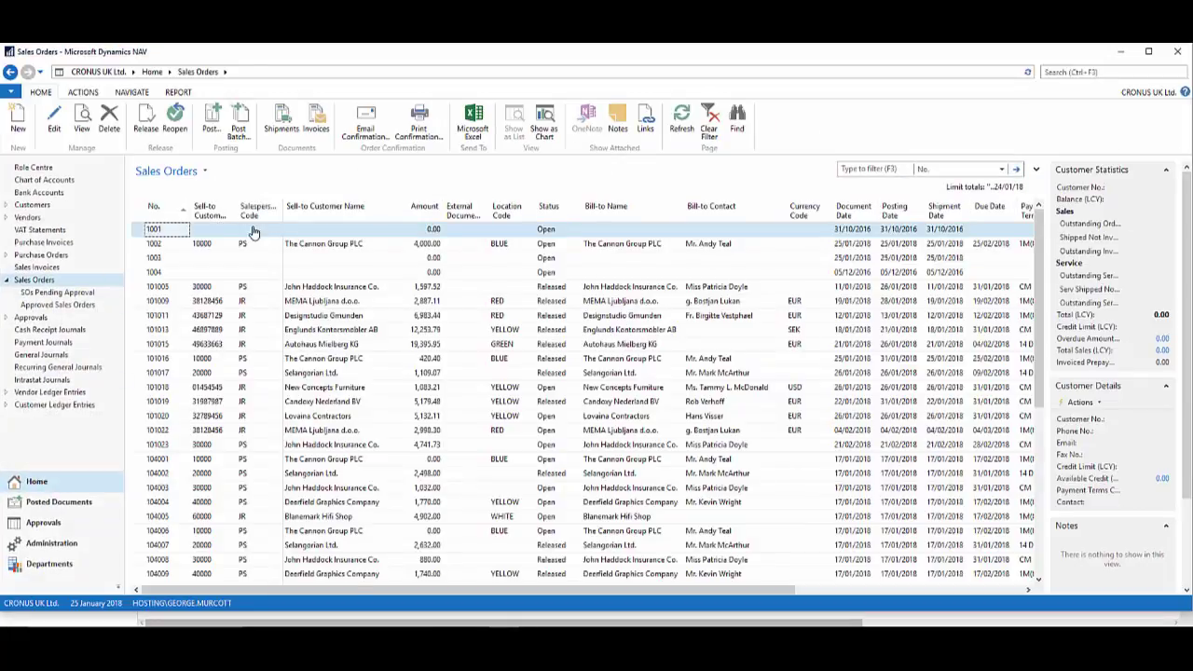
Filter the Windows client's Sales Orders on Amount >10000, leaving ten orders
left_click(1035, 169)
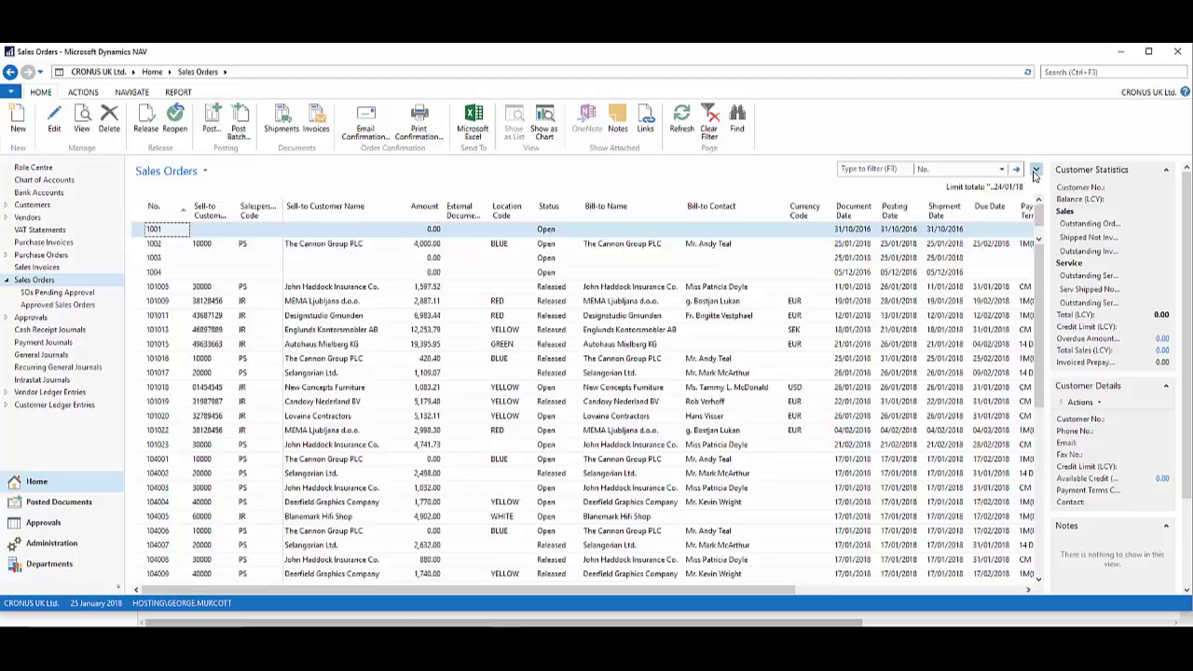
left_click(213, 214)
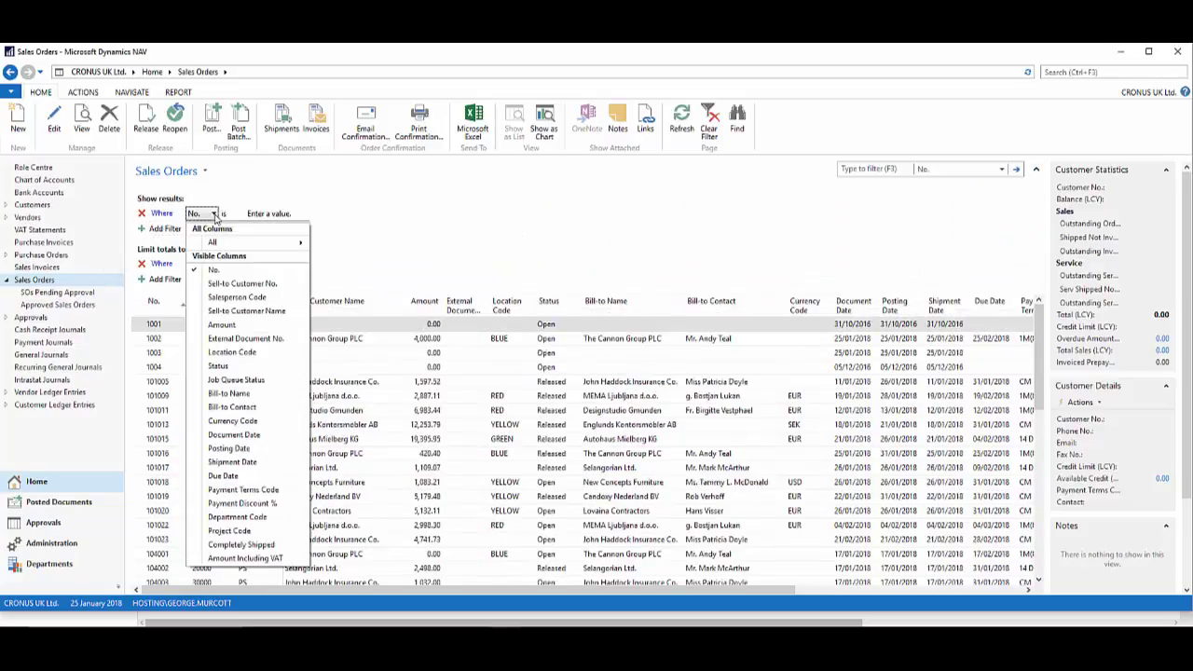
left_click(221, 324)
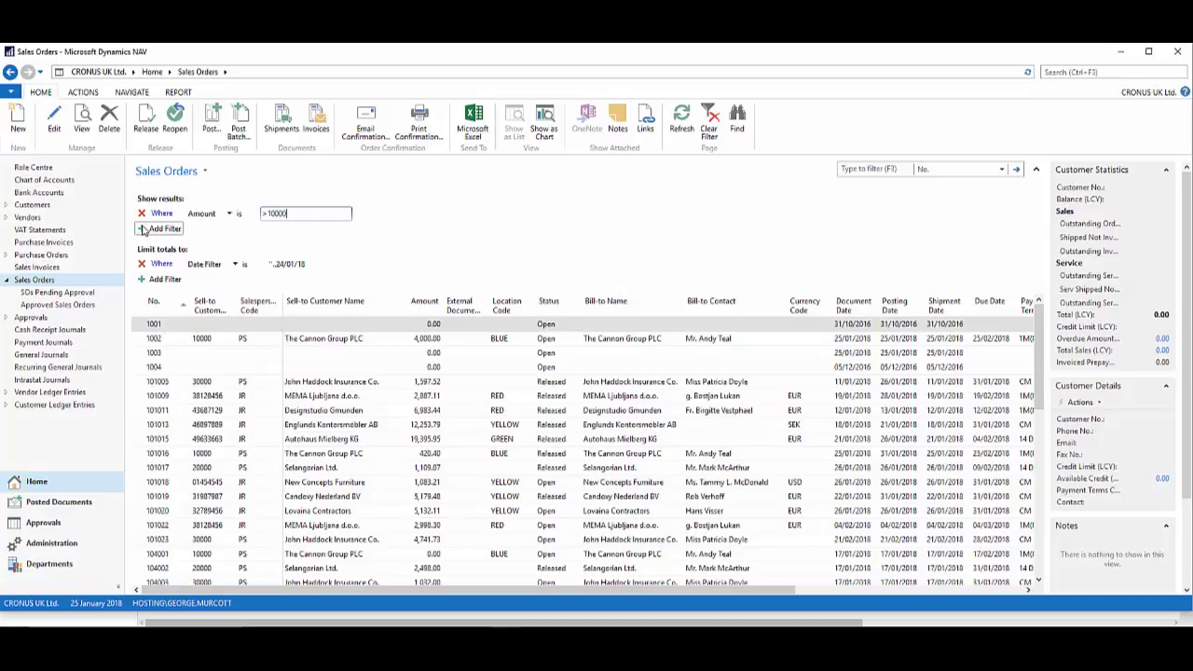
key("Return")
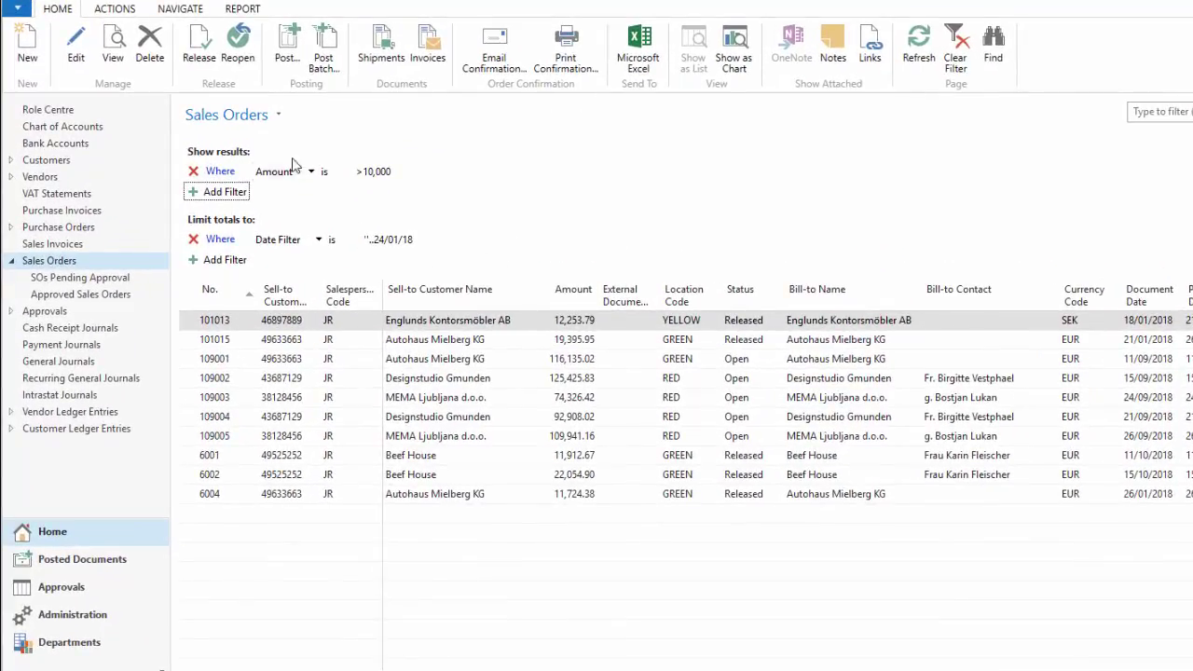
Save the filtered list as view 'Sales Orders - High value' in the Home group and restart NAV
left_click(278, 115)
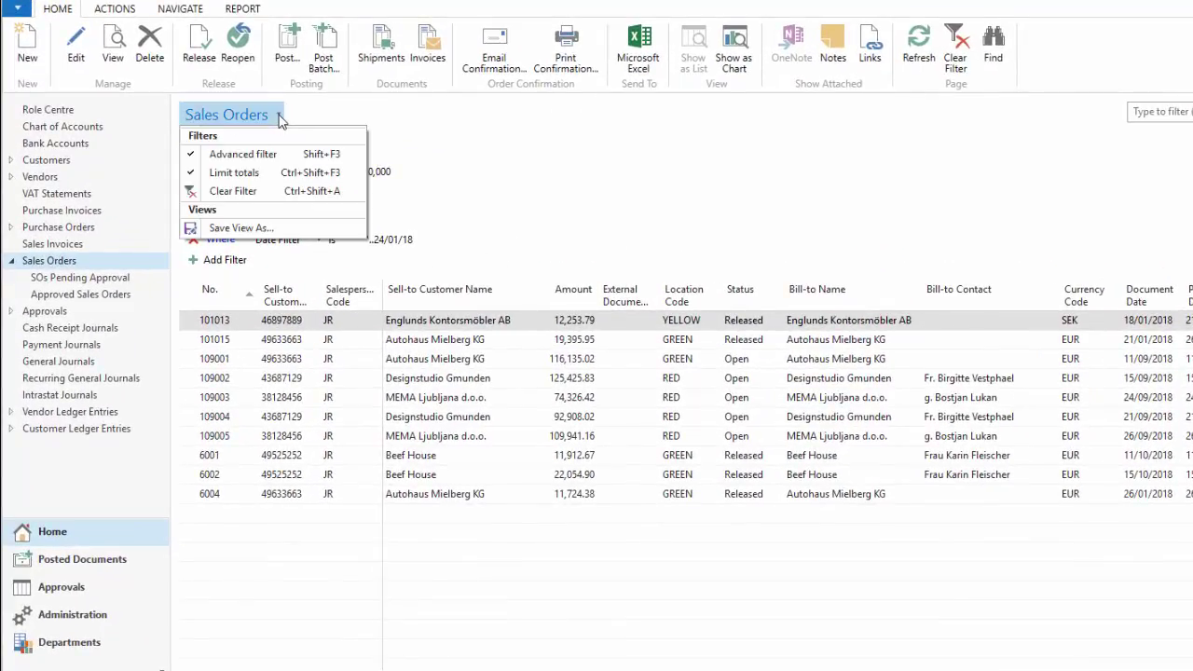
left_click(246, 229)
left_click_drag(876, 327, 859, 327)
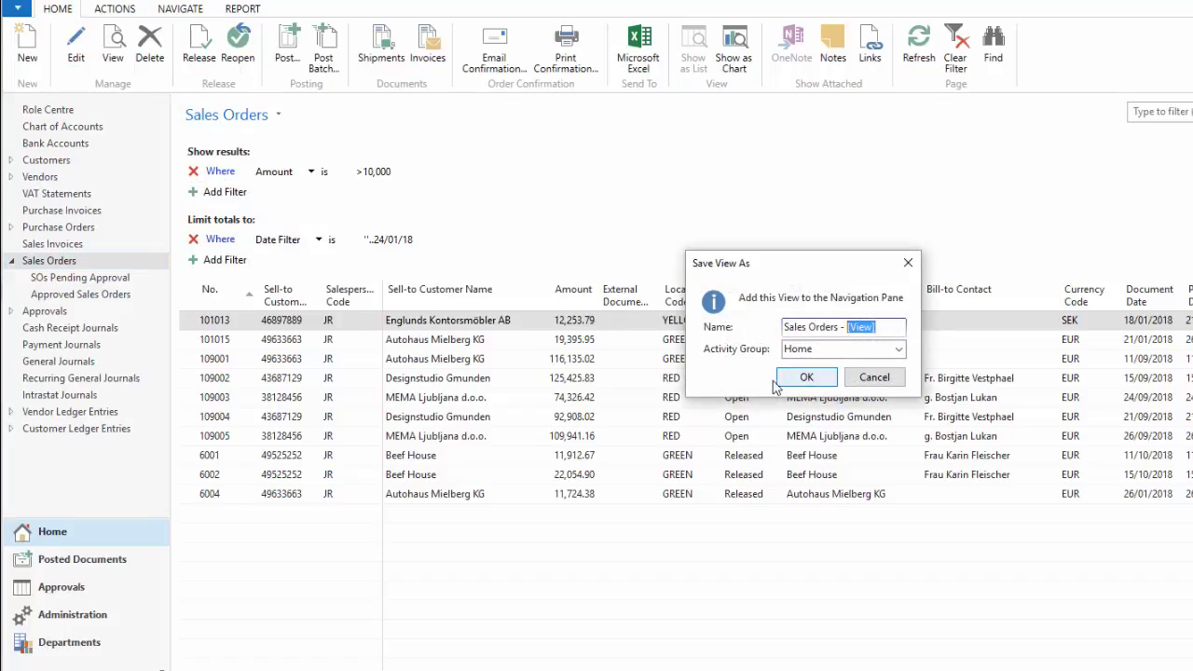
type("High valu")
left_click(897, 348)
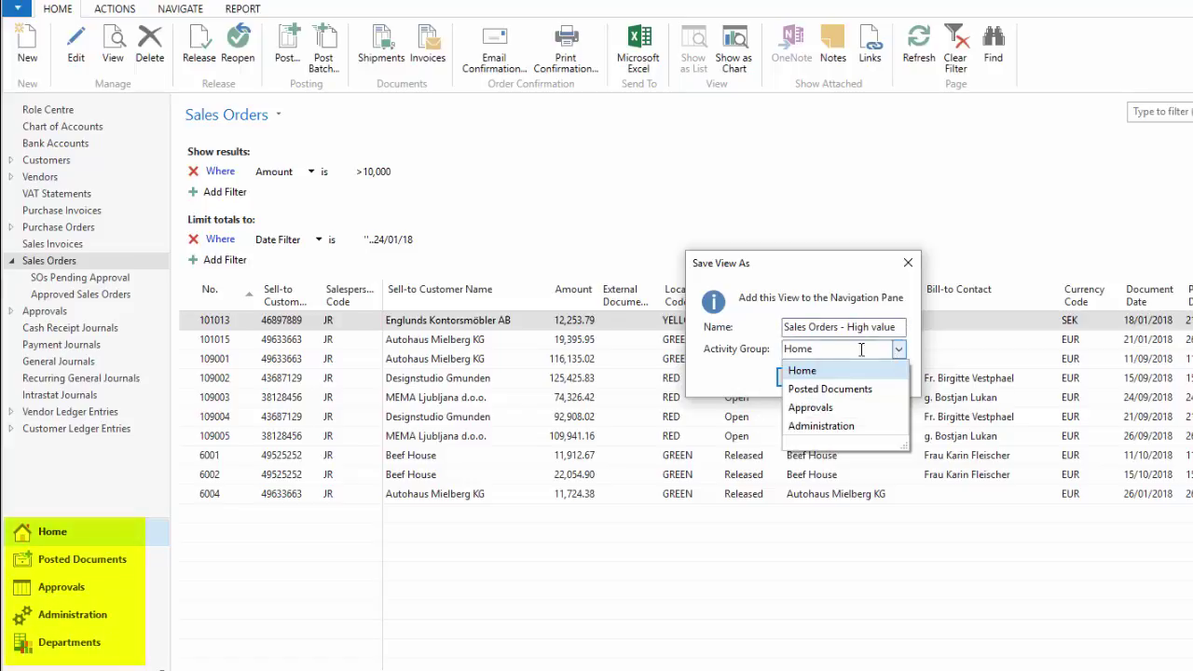
left_click(806, 372)
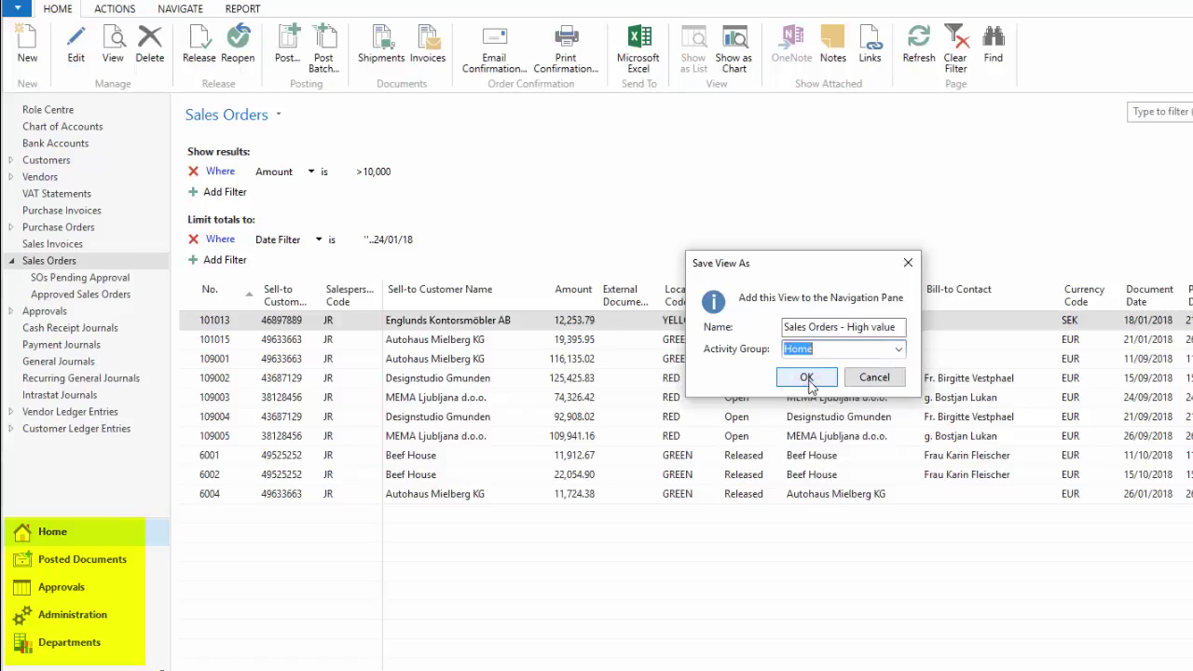
left_click(807, 379)
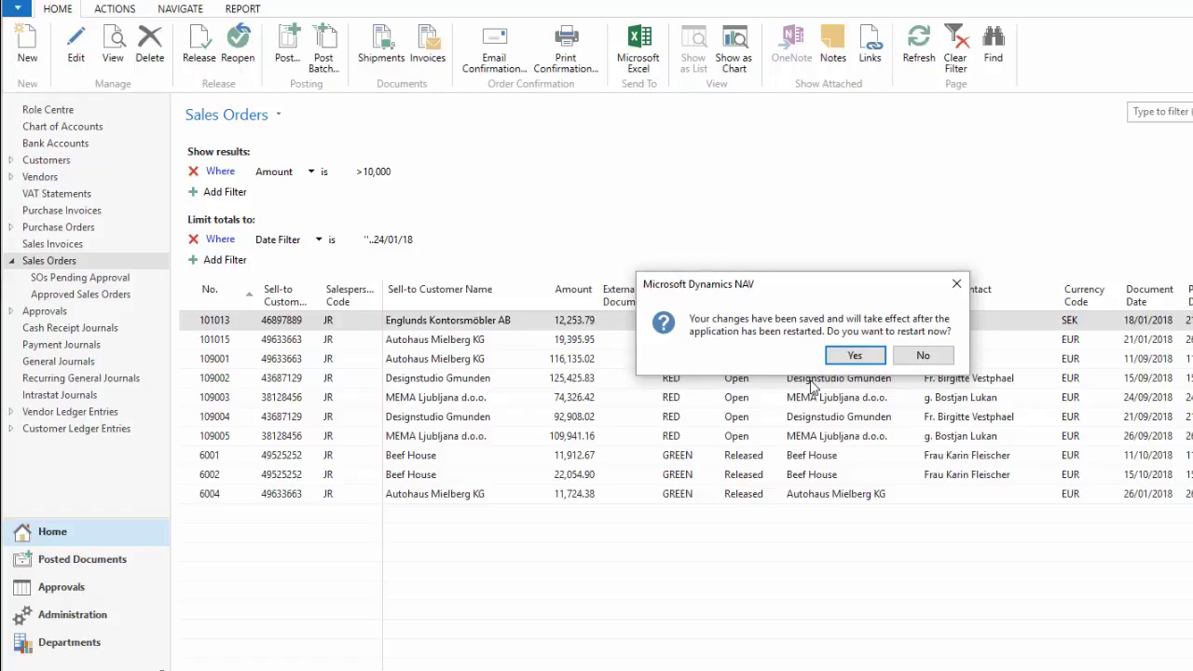
left_click(855, 357)
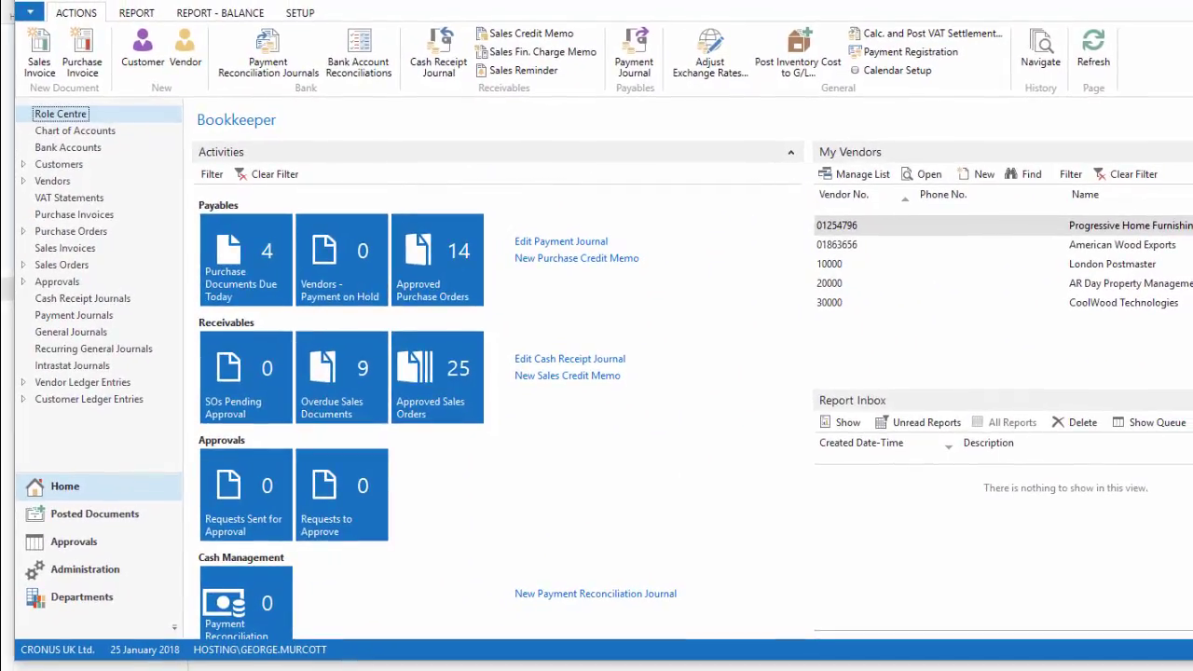
Sort the Sales Orders - High value view ascending by Amount and save the view
left_click(24, 266)
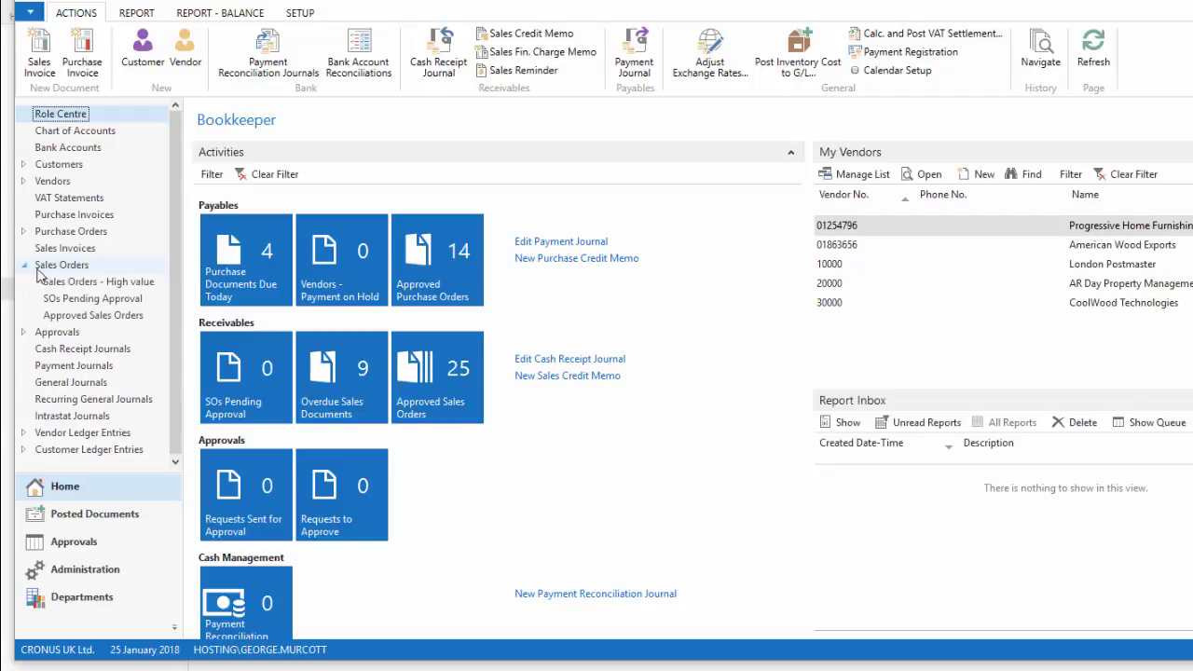
left_click(78, 284)
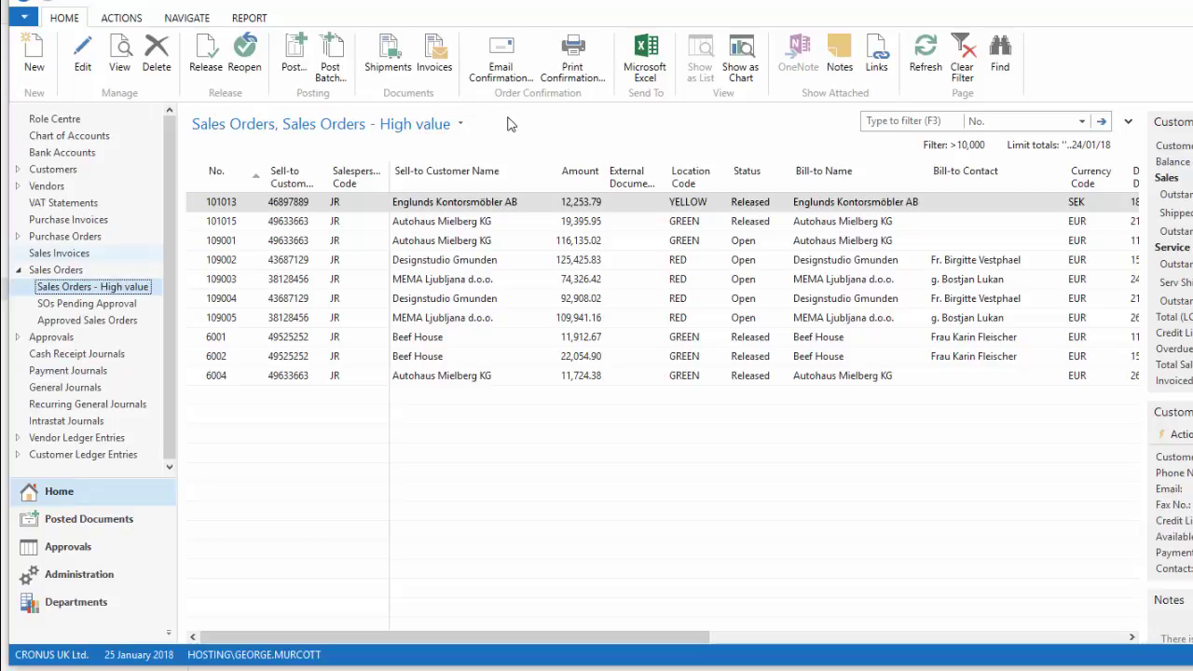
left_click(584, 177)
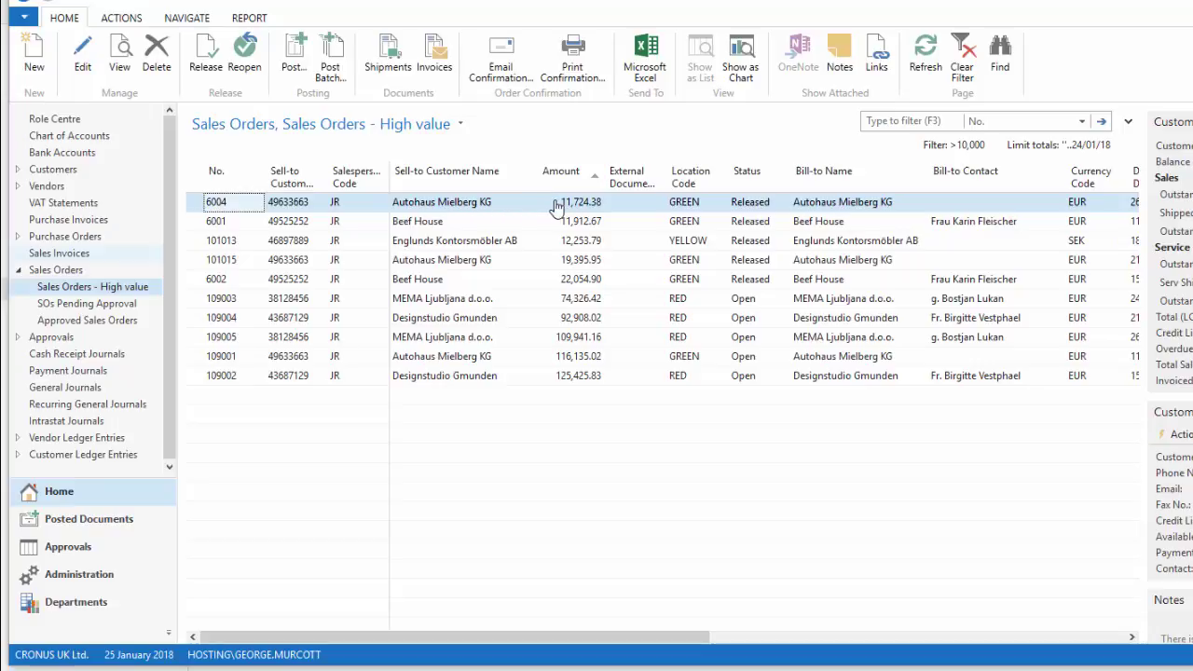
left_click(460, 124)
left_click(260, 239)
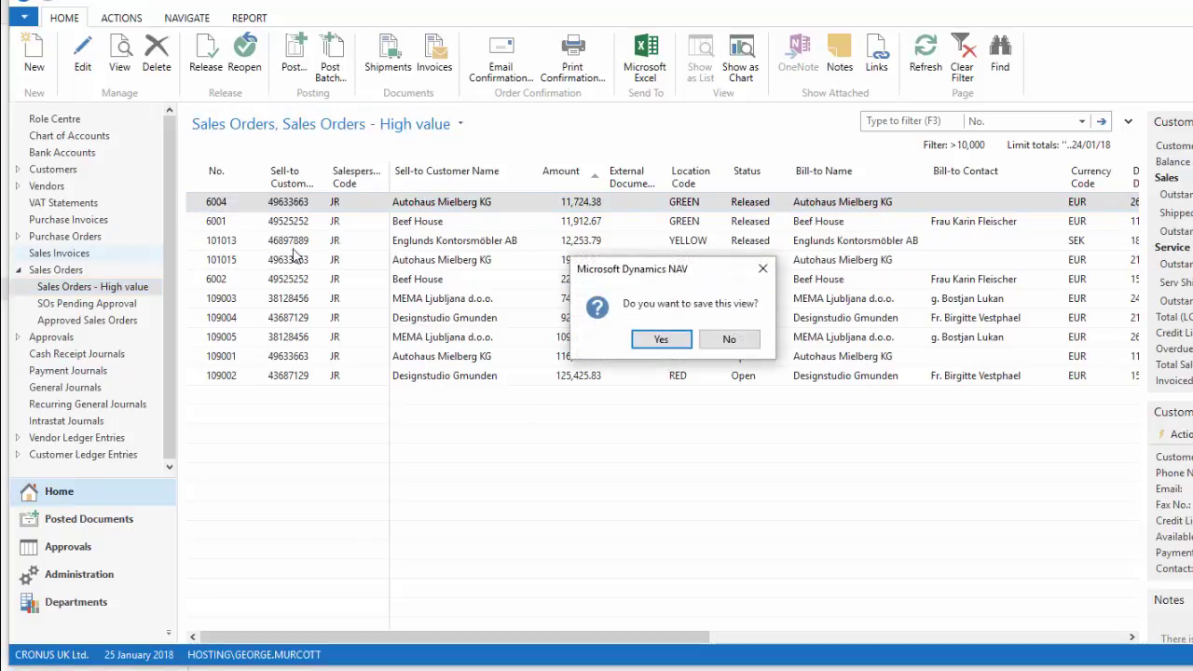
left_click(658, 339)
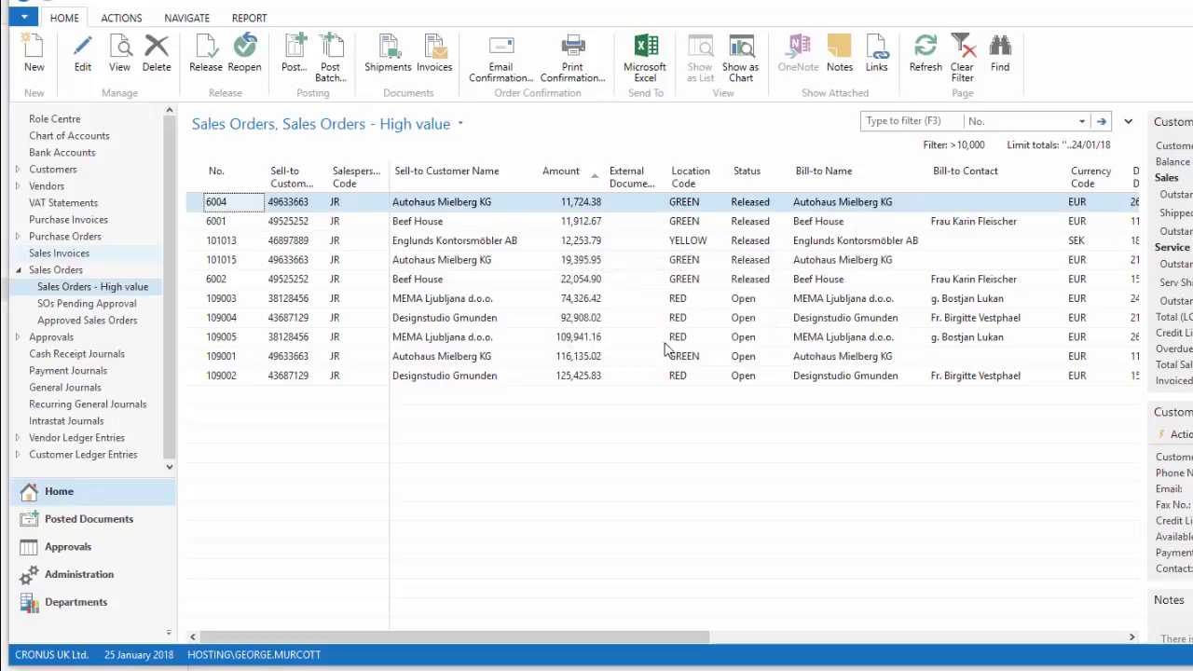
Reopen the High value view from the Role Centre, then minimise the Windows client
left_click(54, 118)
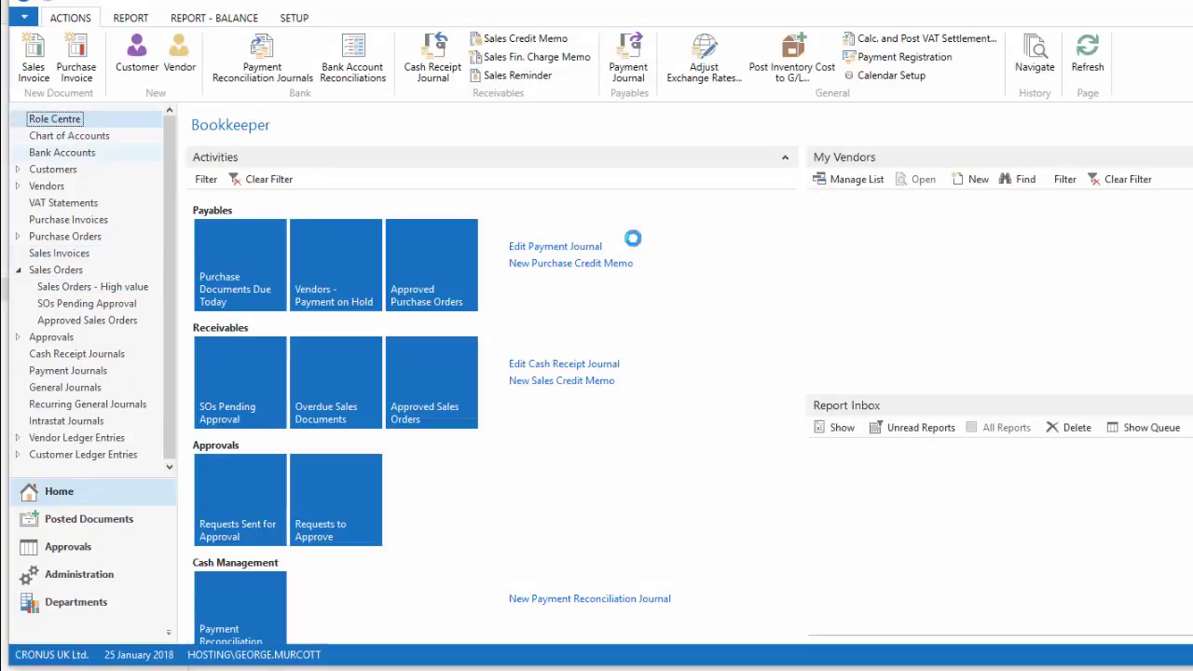
left_click(80, 288)
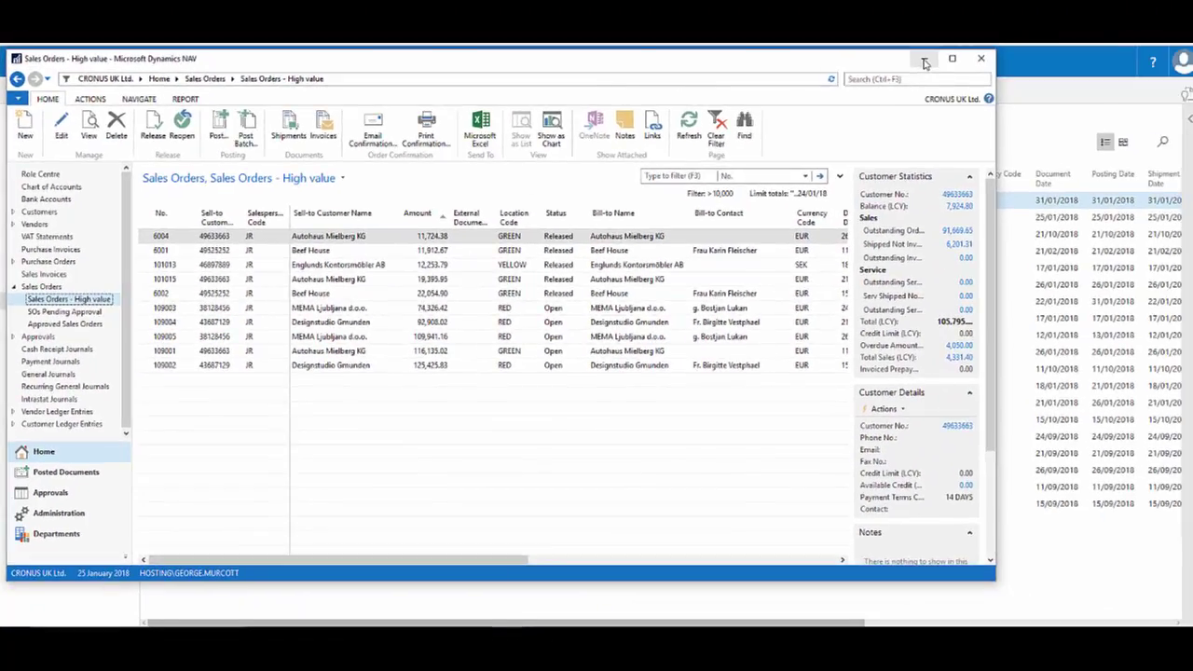
left_click(925, 62)
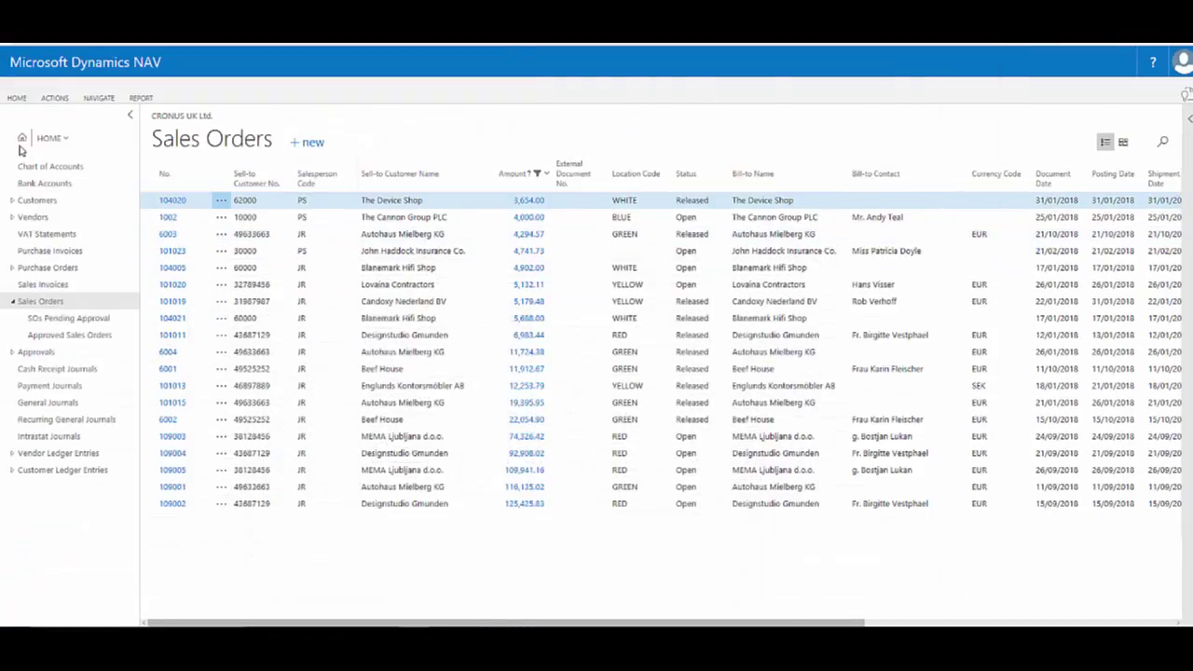
Sign out of the web client and sign back in to CRONUS UK Ltd
left_click(1181, 63)
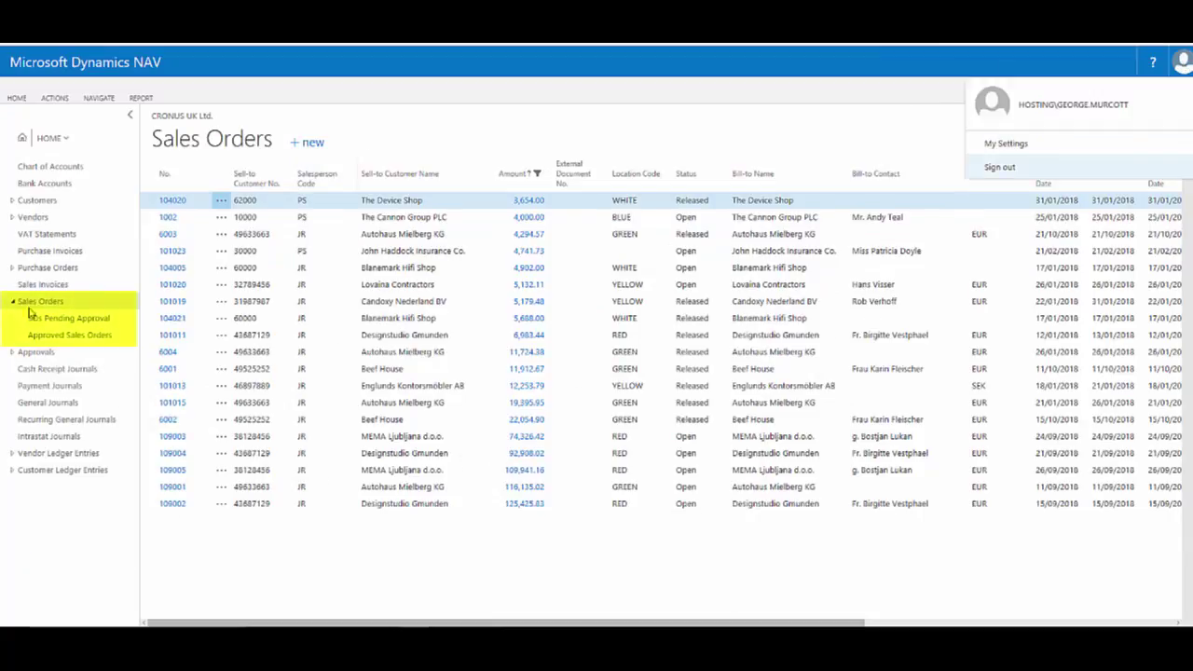
left_click(997, 170)
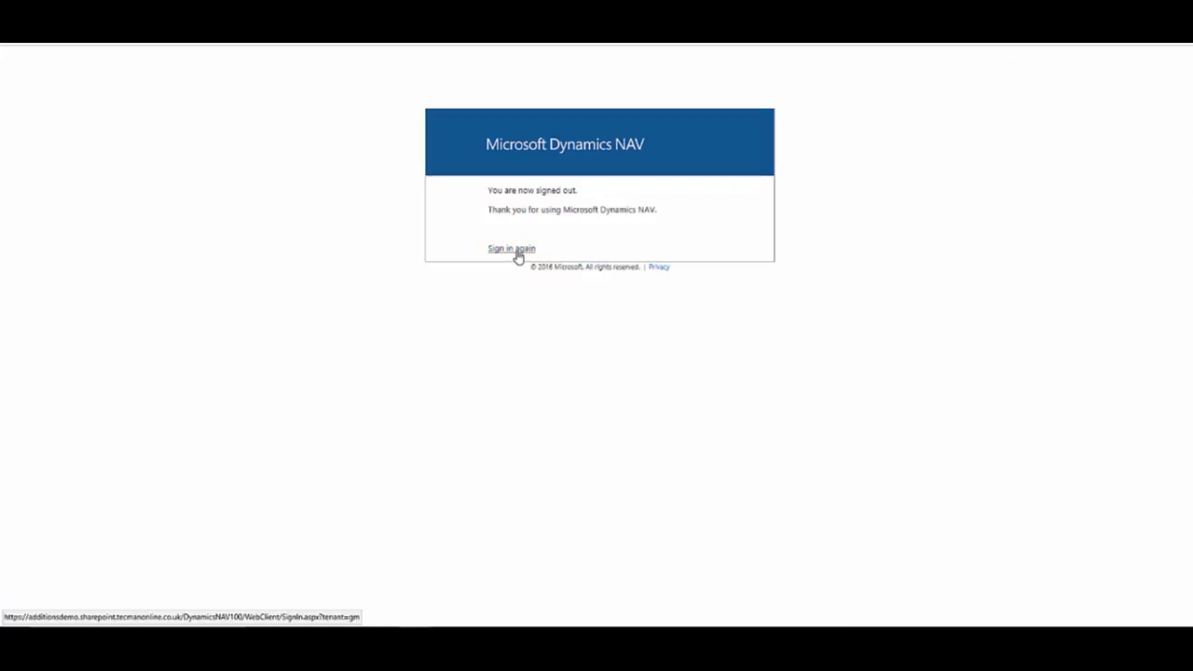
left_click(515, 250)
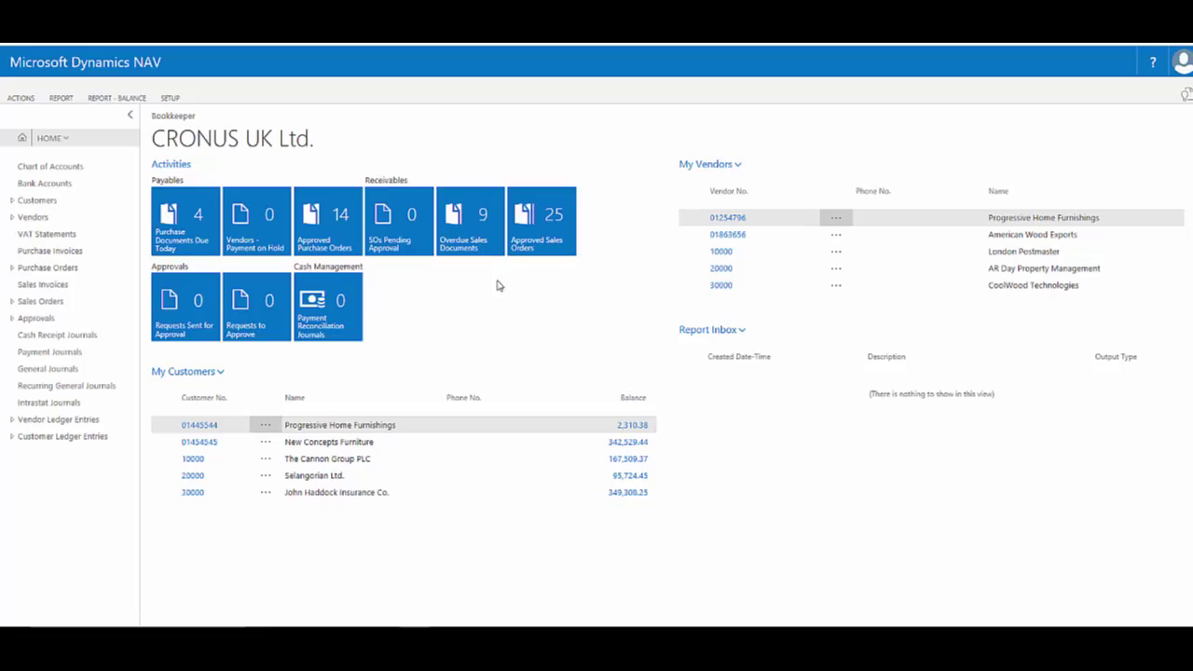
Check that the High value view shows ten orders ascending by Amount, then return to Sales Orders
left_click(12, 304)
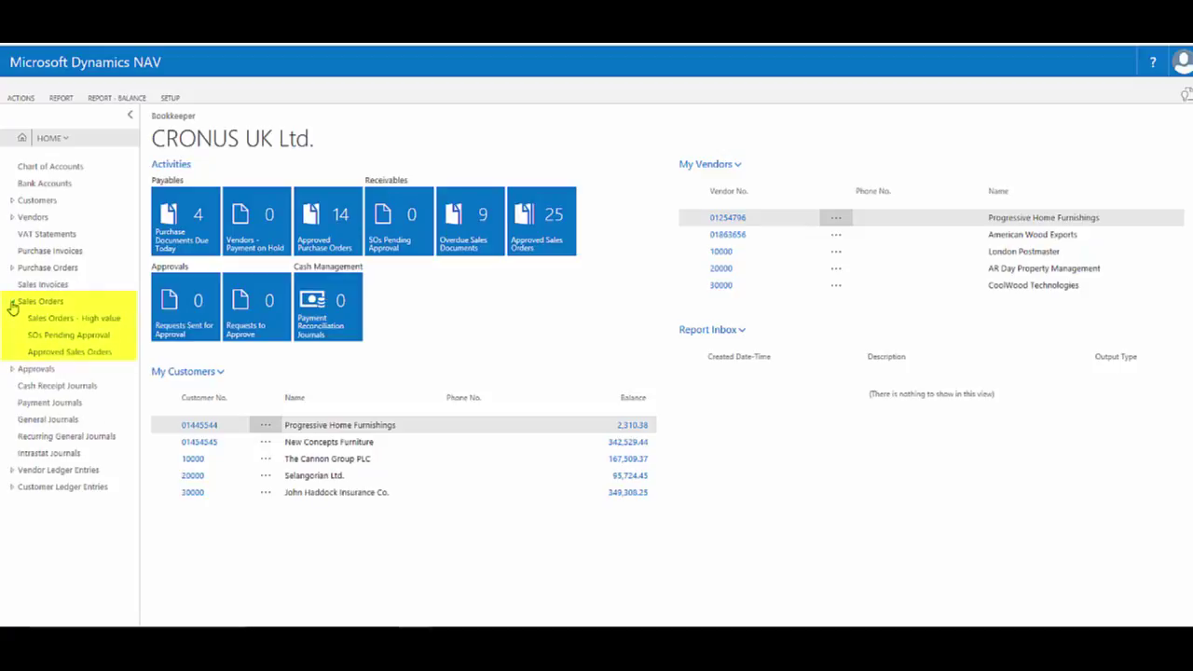
left_click(70, 318)
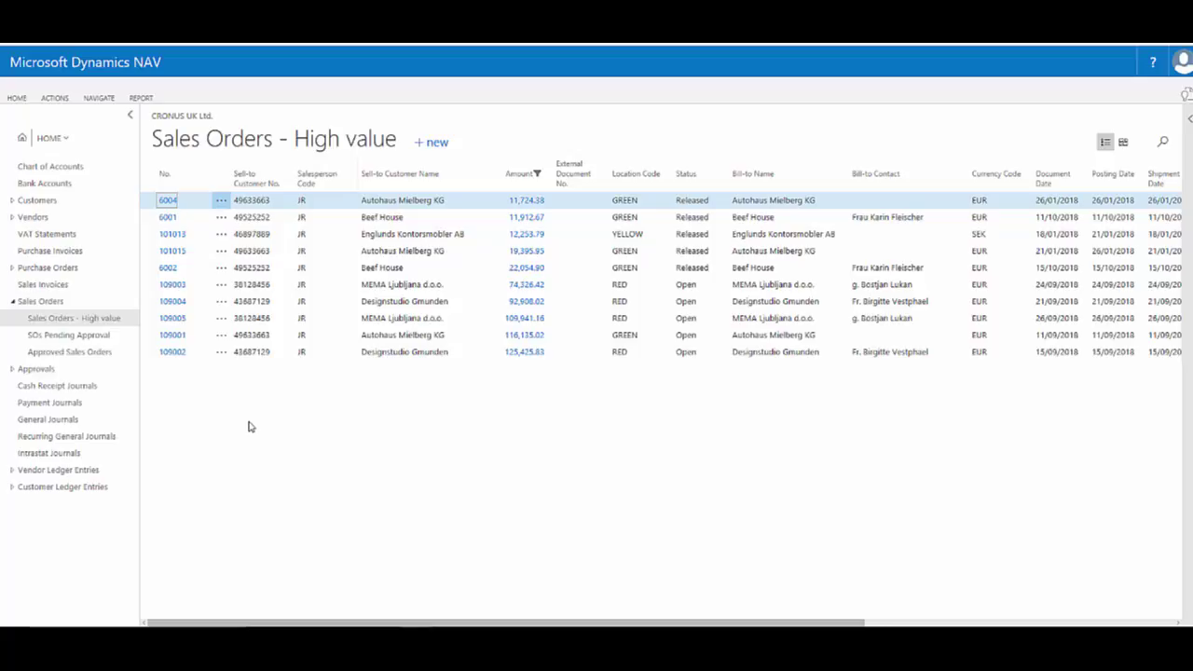
left_click(42, 303)
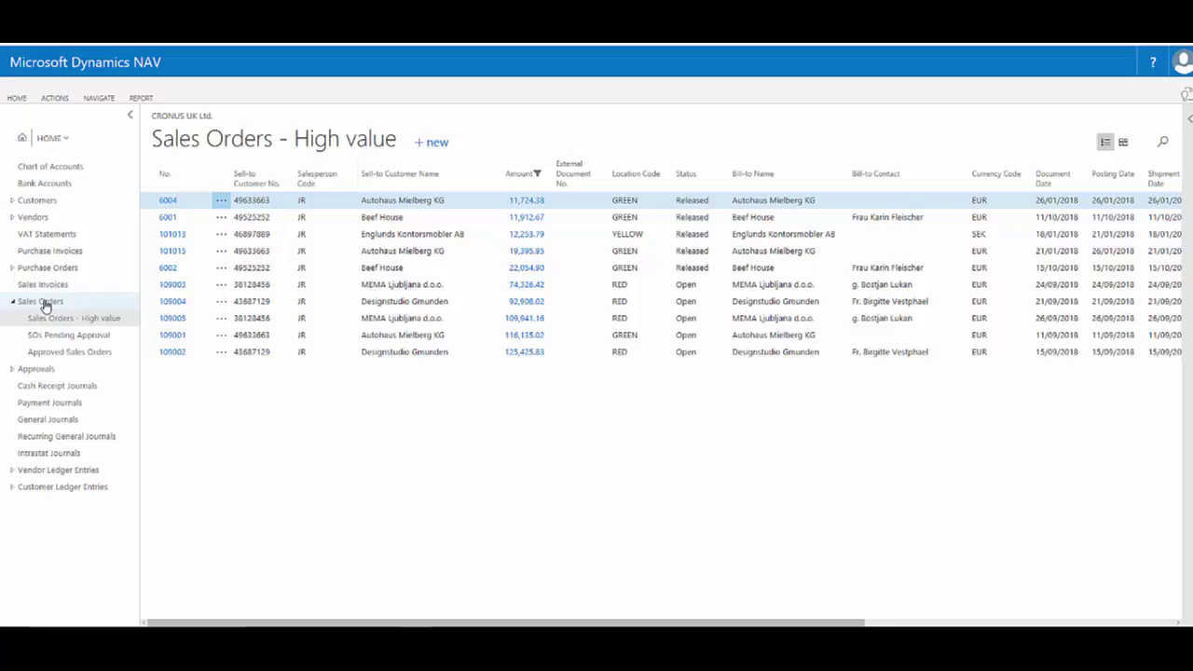